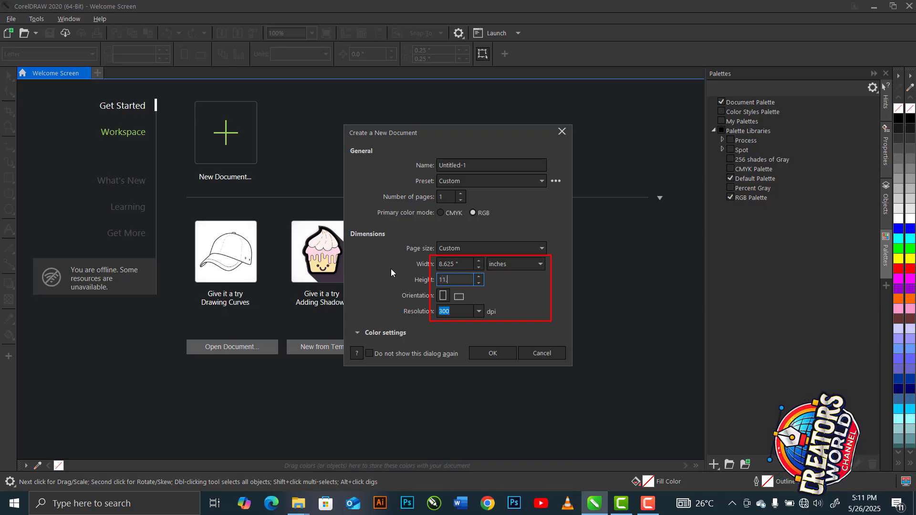
- Create the new RGB document at 8.625 by 11.25 inches and 300 dpi
{"action": "left_click", "coordinate": [493, 353]}
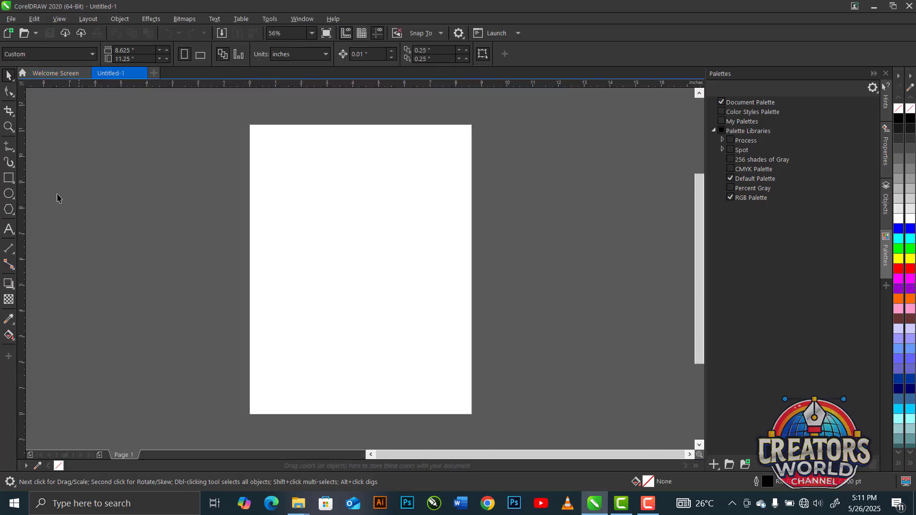
- Draw a straight vertical Bézier line just left of the page and set its height to 12 inches
{"action": "left_click", "coordinate": [9, 147]}
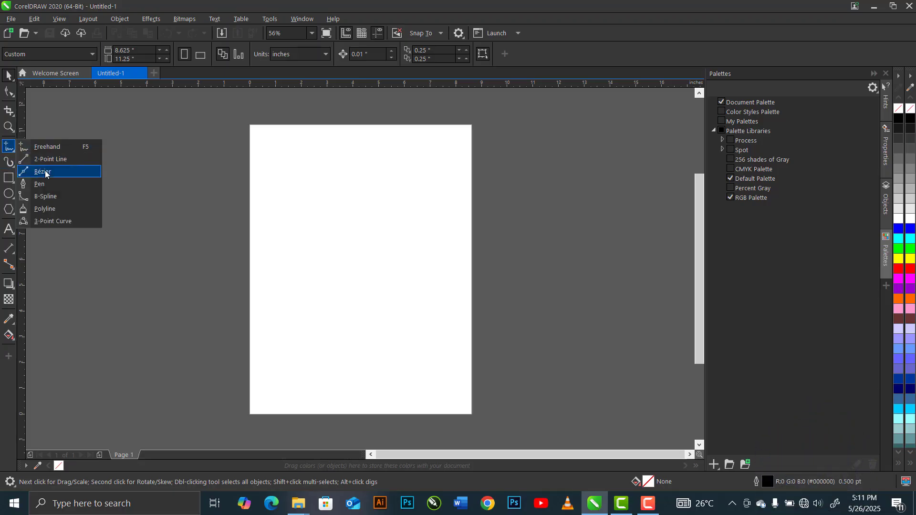
{"action": "left_click", "coordinate": [74, 178]}
{"action": "left_click", "coordinate": [213, 113]}
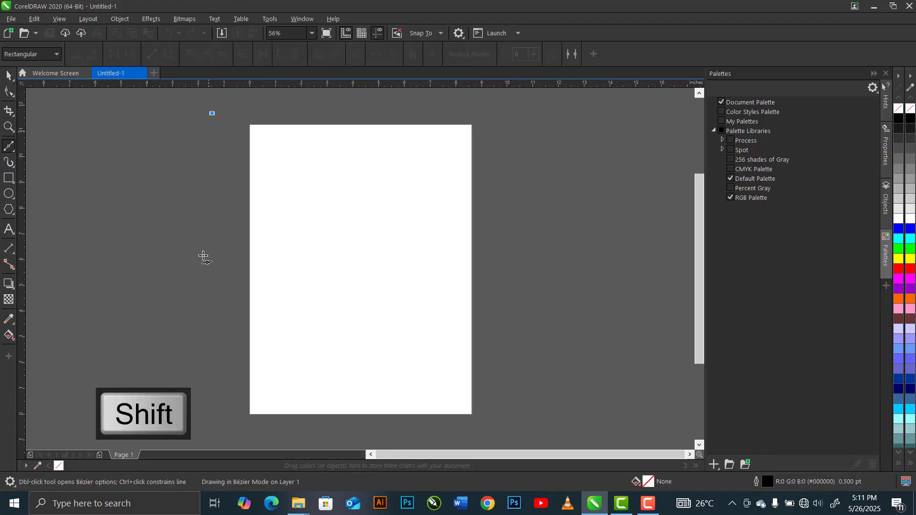
{"action": "left_click", "coordinate": [212, 431]}
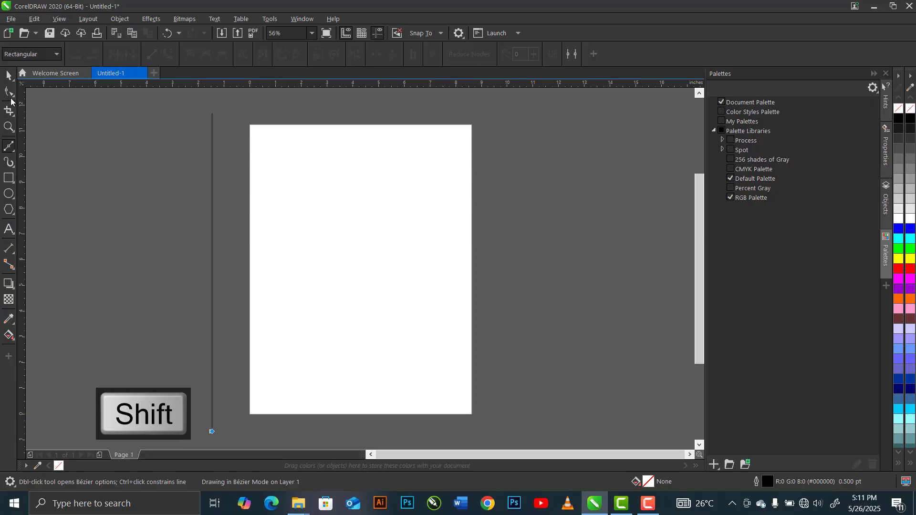
{"action": "key", "text": "space"}
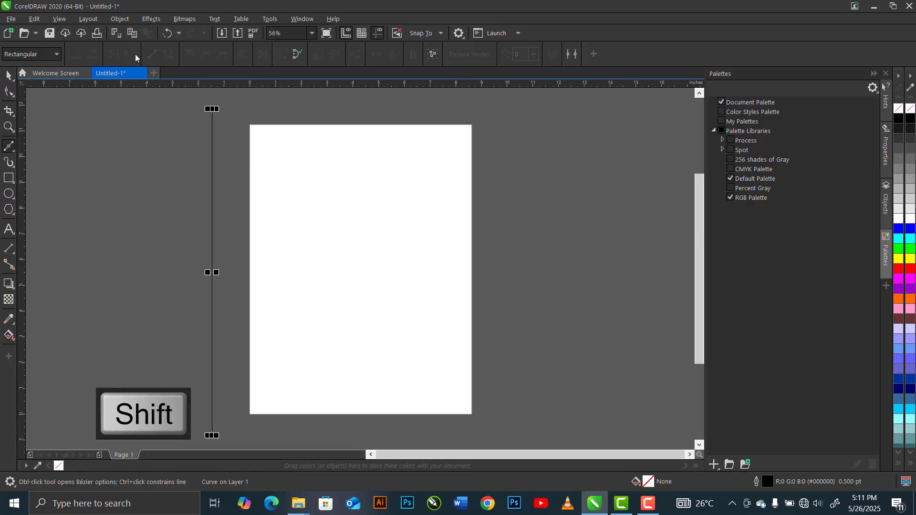
{"action": "left_click", "coordinate": [135, 56]}
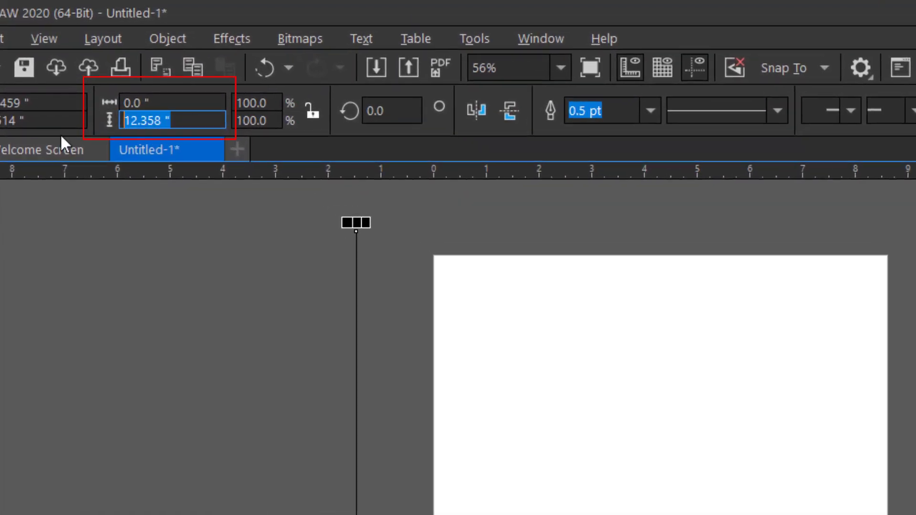
{"action": "type", "text": "12"}
{"action": "key", "text": "Return"}
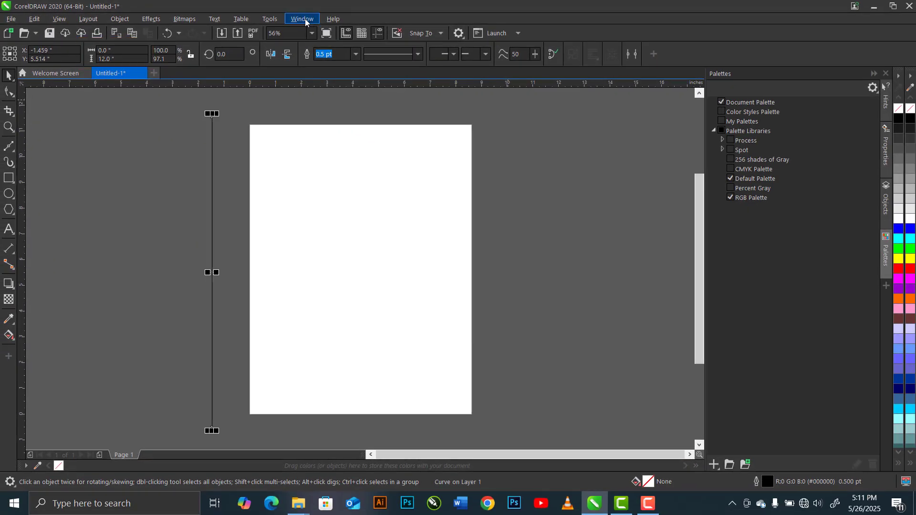
- Make 24 copies of the vertical line, each offset 0.5 inch horizontally to the right by relative position
{"action": "left_click", "coordinate": [305, 19]}
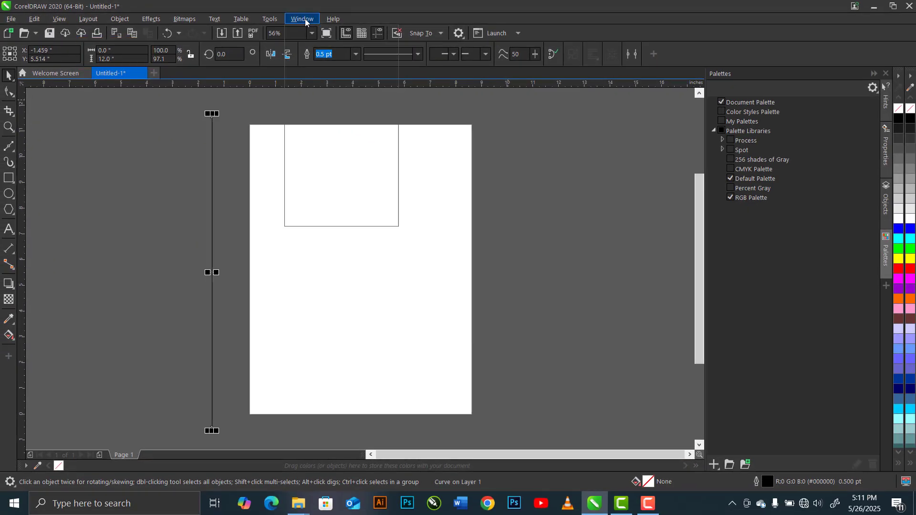
{"action": "mouse_move", "coordinate": [365, 165]}
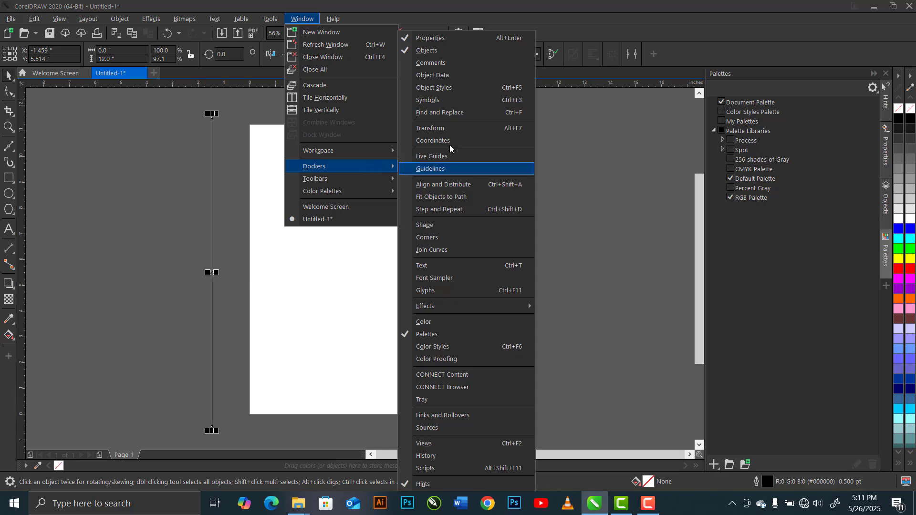
{"action": "left_click", "coordinate": [442, 127]}
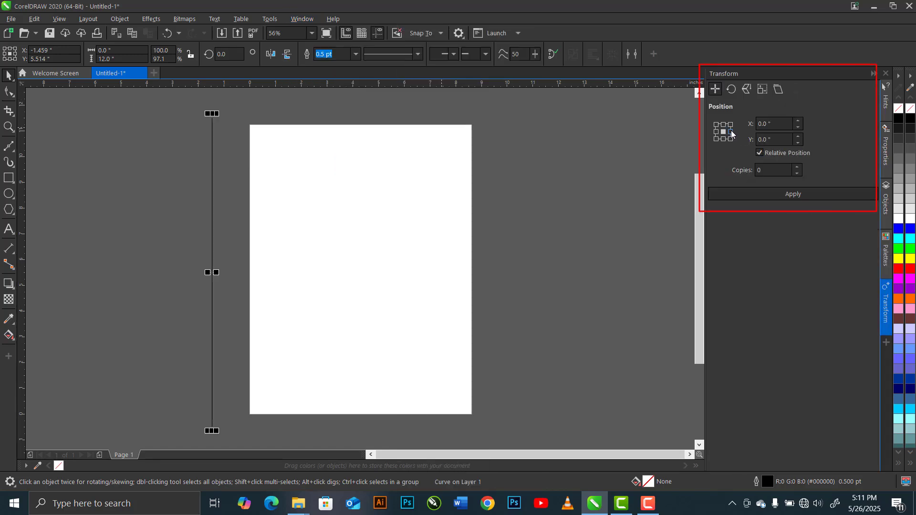
{"action": "type", "text": "0.5"}
{"action": "left_click", "coordinate": [761, 170]}
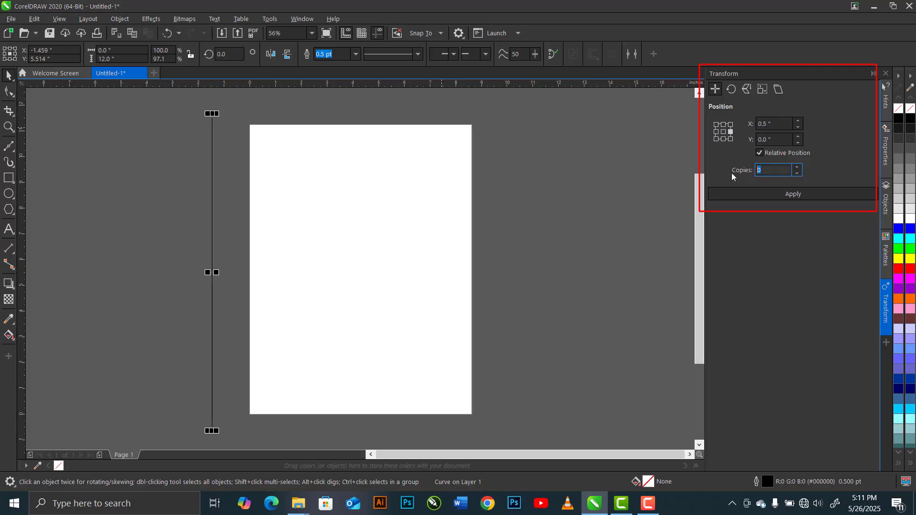
{"action": "type", "text": "24"}
{"action": "left_click", "coordinate": [774, 195]}
{"action": "scroll", "coordinate": [377, 238], "scroll_direction": "down", "scroll_amount": 2}
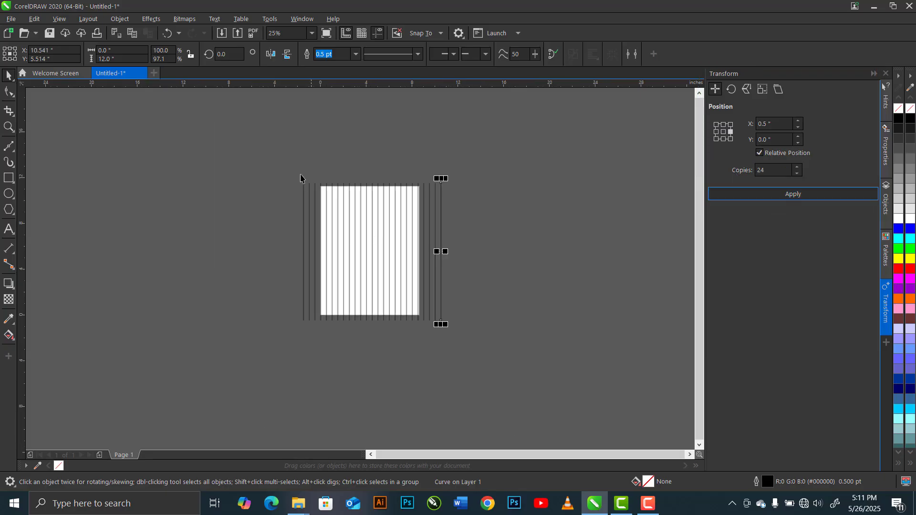
- Duplicate all the vertical lines in place and rotate the copies 90 degrees to form a square grid
{"action": "key", "text": "ctrl+a"}
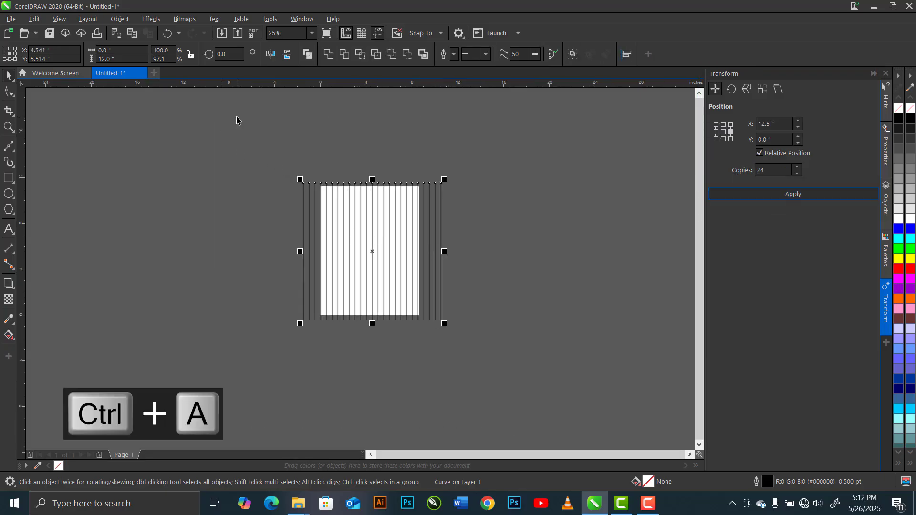
{"action": "key", "text": "ctrl+c"}
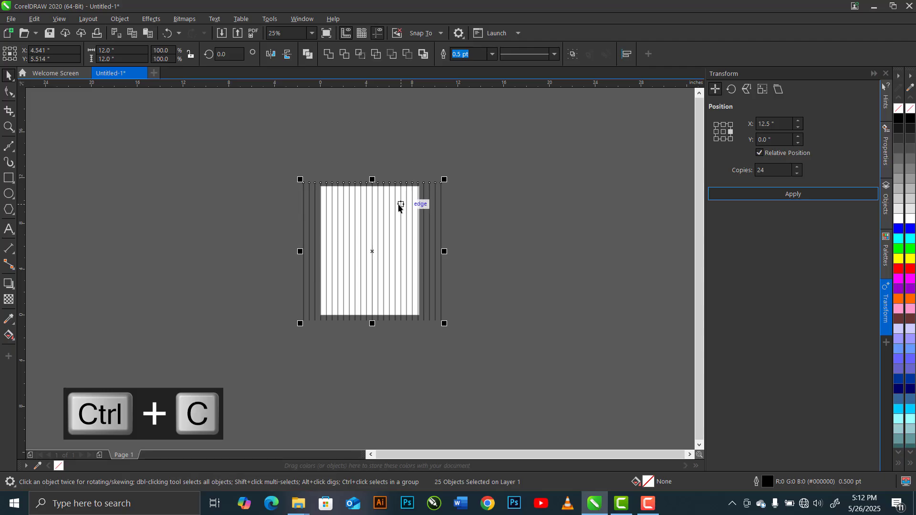
{"action": "key", "text": "ctrl+v"}
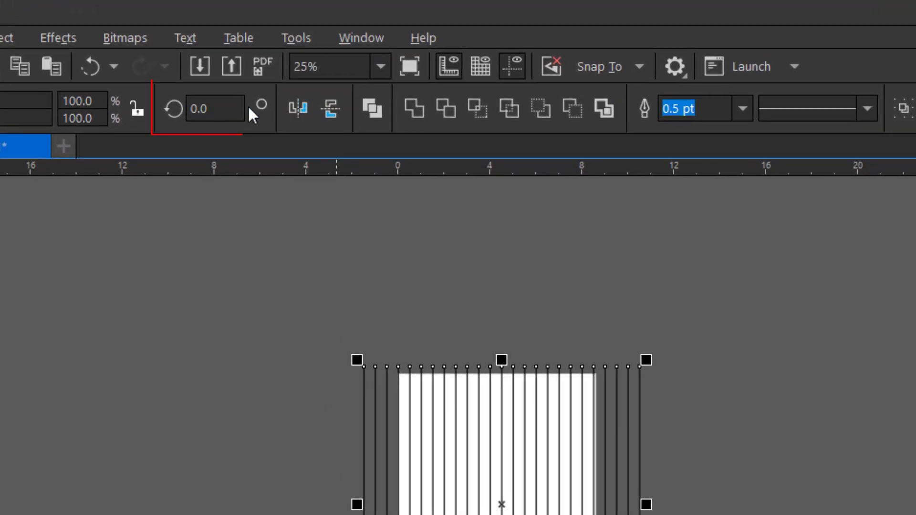
{"action": "key", "text": "ctrl+a"}
{"action": "type", "text": "90"}
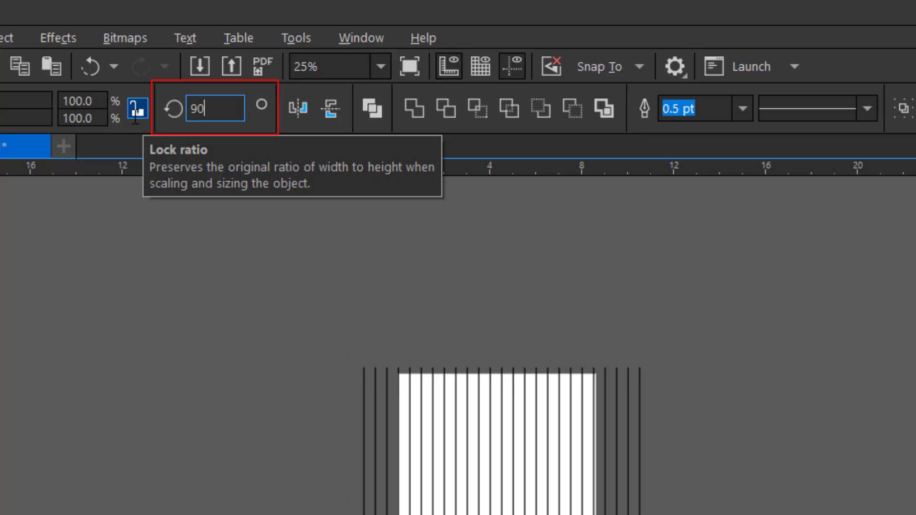
{"action": "key", "text": "Return"}
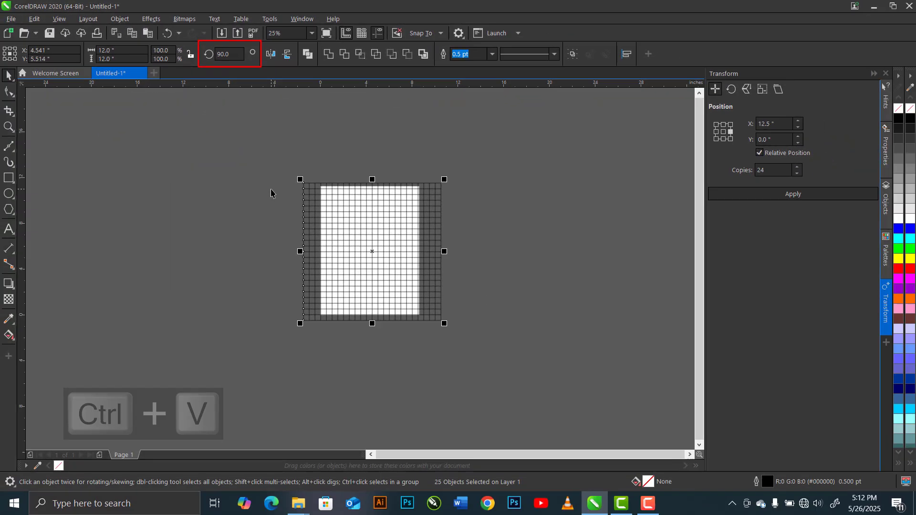
- Combine all the vertical and horizontal grid lines into a single curve
{"action": "key", "text": "ctrl+a"}
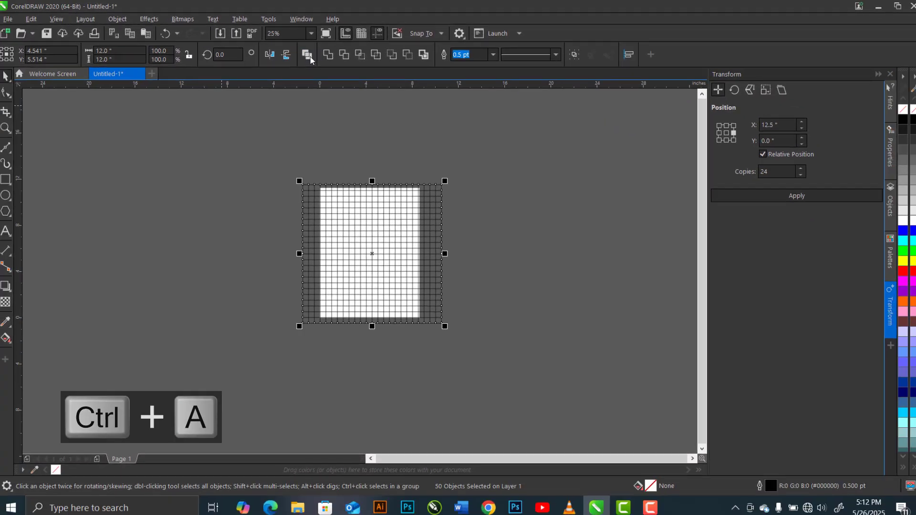
{"action": "left_click", "coordinate": [308, 55]}
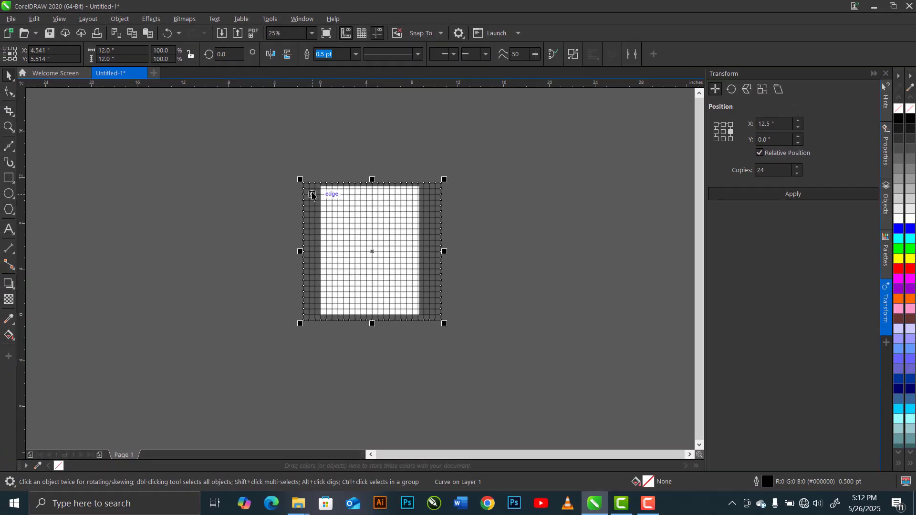
- Draw a small circle beside the grid's upper-left corner and set its size to 0.08 by 0.08 inch
{"action": "scroll", "coordinate": [312, 196], "scroll_direction": "up", "scroll_amount": 4}
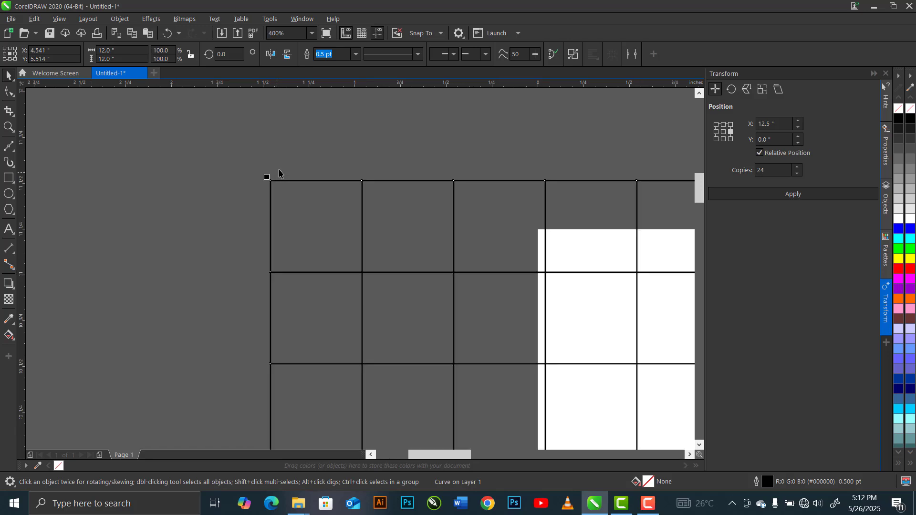
{"action": "scroll", "coordinate": [280, 174], "scroll_direction": "up", "scroll_amount": 2}
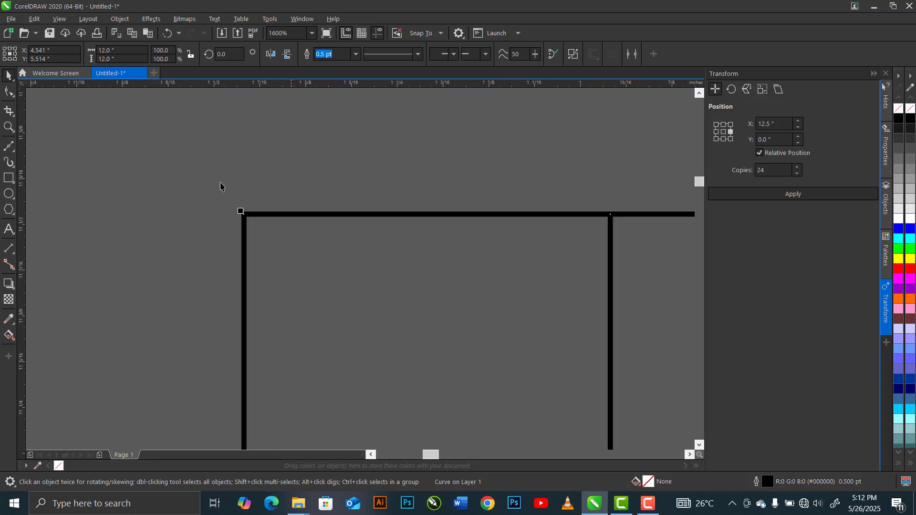
{"action": "left_click", "coordinate": [8, 194]}
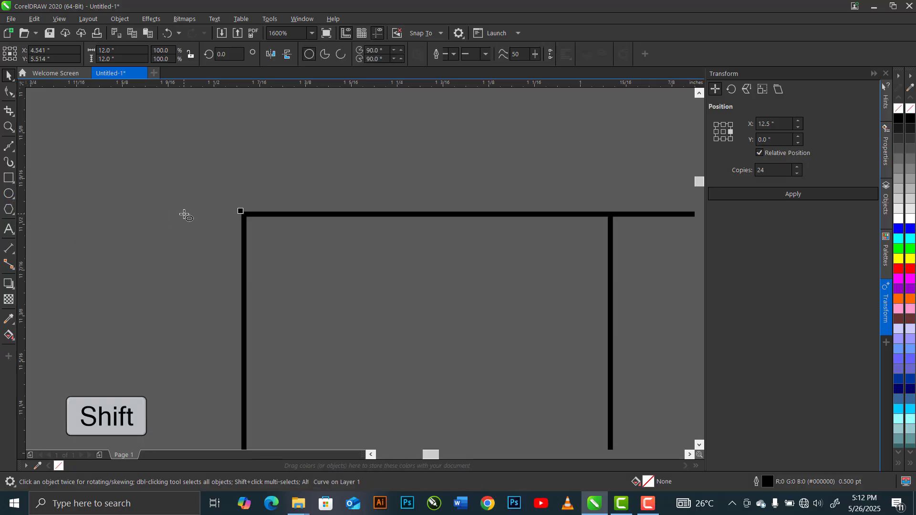
{"action": "left_click_drag", "start_coordinate": [190, 210], "coordinate": [196, 220]}
{"action": "left_click", "coordinate": [97, 51]}
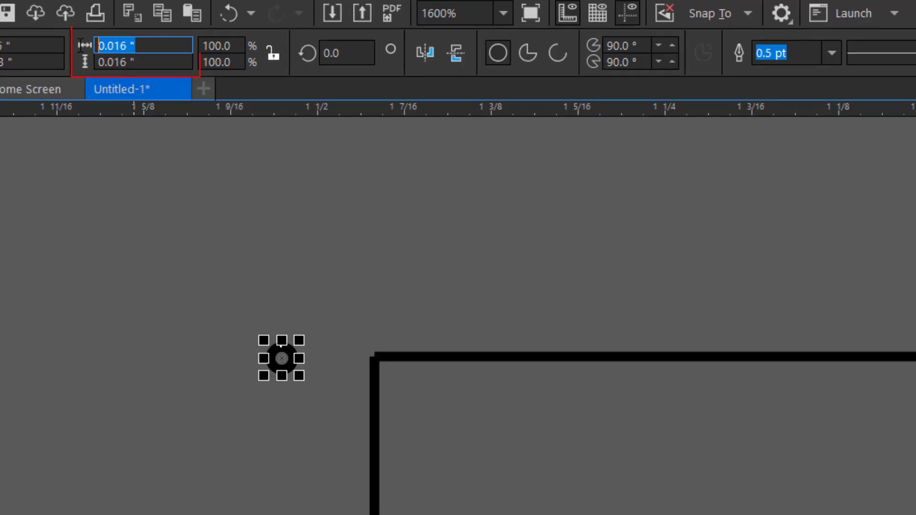
{"action": "type", "text": "0"}
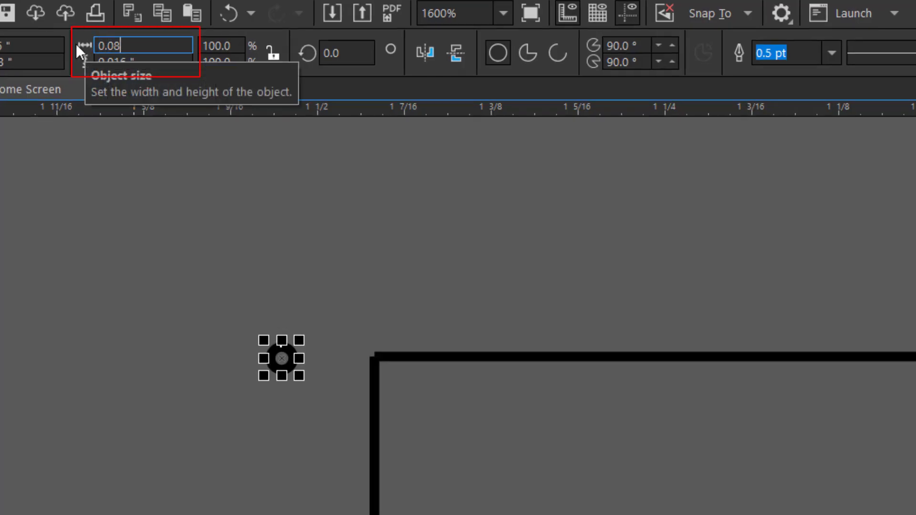
{"action": "type", "text": ".08"}
{"action": "key", "text": "Tab"}
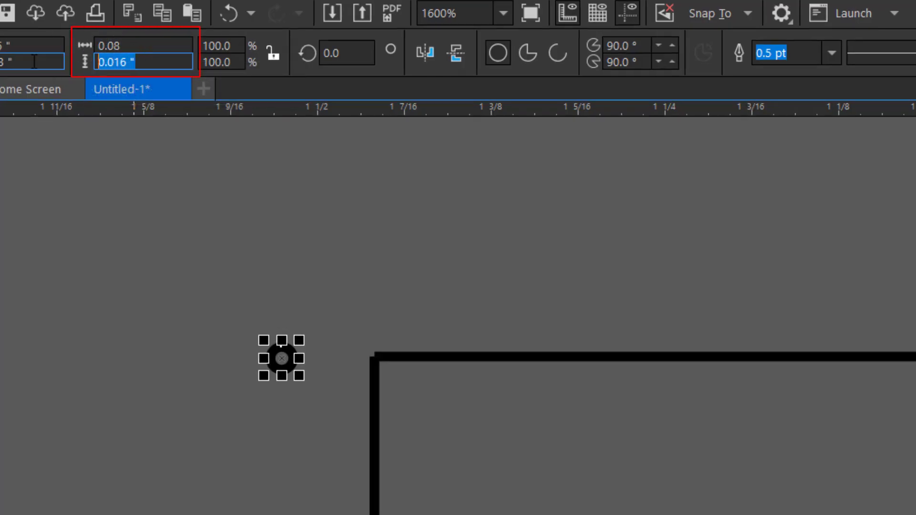
{"action": "type", "text": "0.08"}
{"action": "key", "text": "Return"}
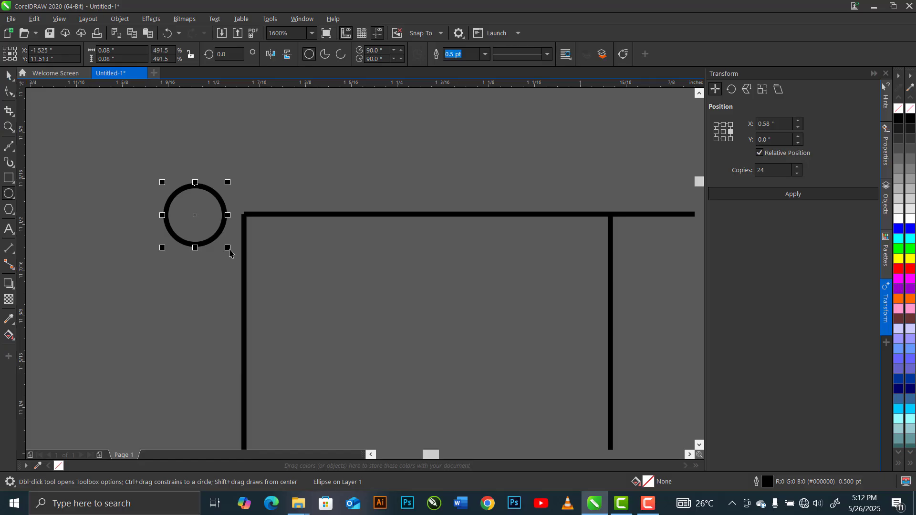
- Fill the circle with black and center it on the grid's upper-left corner
{"action": "key", "text": "space"}
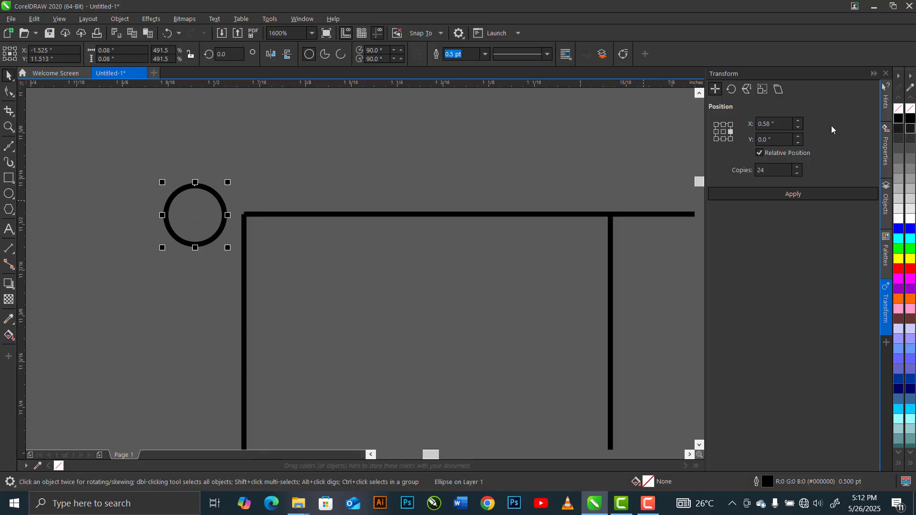
{"action": "left_click", "coordinate": [899, 119]}
{"action": "left_click_drag", "start_coordinate": [226, 218], "coordinate": [243, 213]}
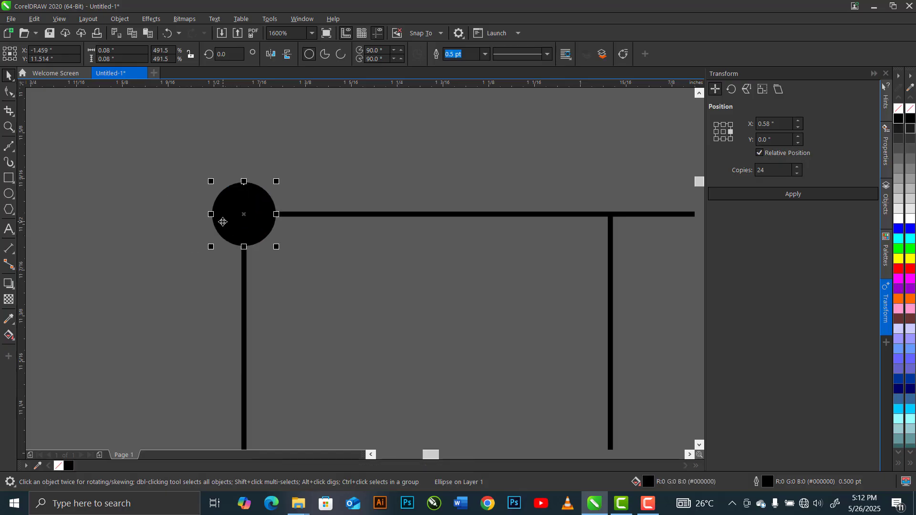
- Place a copy of the black dot on the next intersection to the right along the grid's top line
{"action": "scroll", "coordinate": [222, 222], "scroll_direction": "down", "scroll_amount": 1}
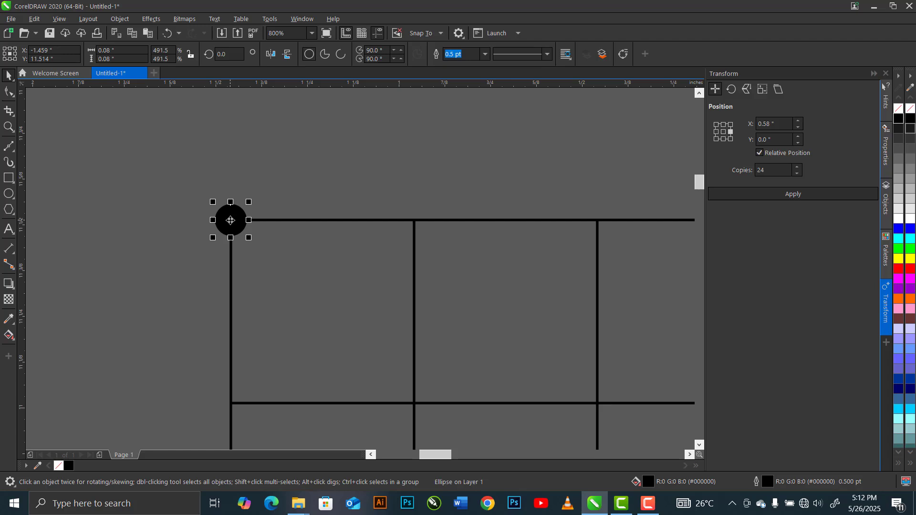
{"action": "left_click_drag", "start_coordinate": [230, 220], "coordinate": [415, 223]}
{"action": "scroll", "coordinate": [255, 230], "scroll_direction": "down", "scroll_amount": 1}
{"action": "scroll", "coordinate": [250, 232], "scroll_direction": "down", "scroll_amount": 1}
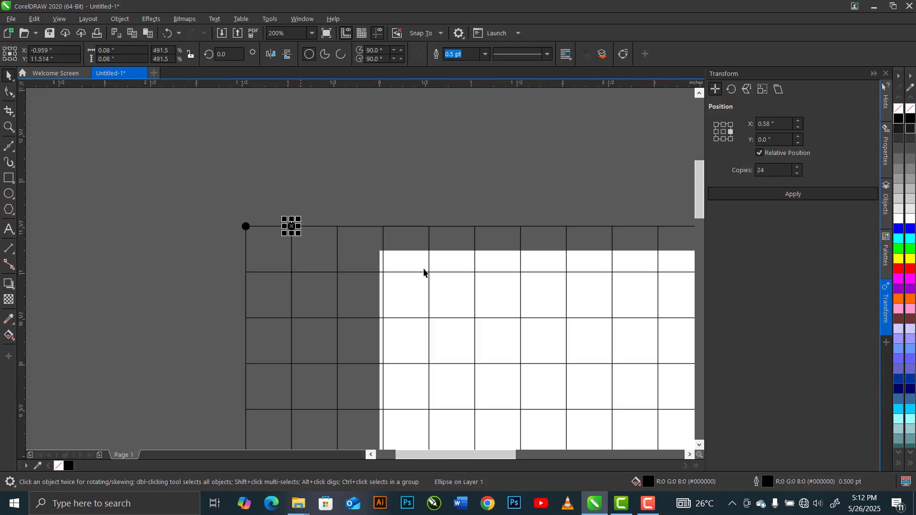
- Repeat the dot duplication until every intersection along the grid's top line has a dot, ending at the upper-right corner
{"action": "key", "text": "ctrl+r"}
{"action": "key", "text": "ctrl+r"}
{"action": "key", "text": "ctrl+r"}
{"action": "key", "text": "ctrl+r"}
{"action": "key", "text": "ctrl+r"}
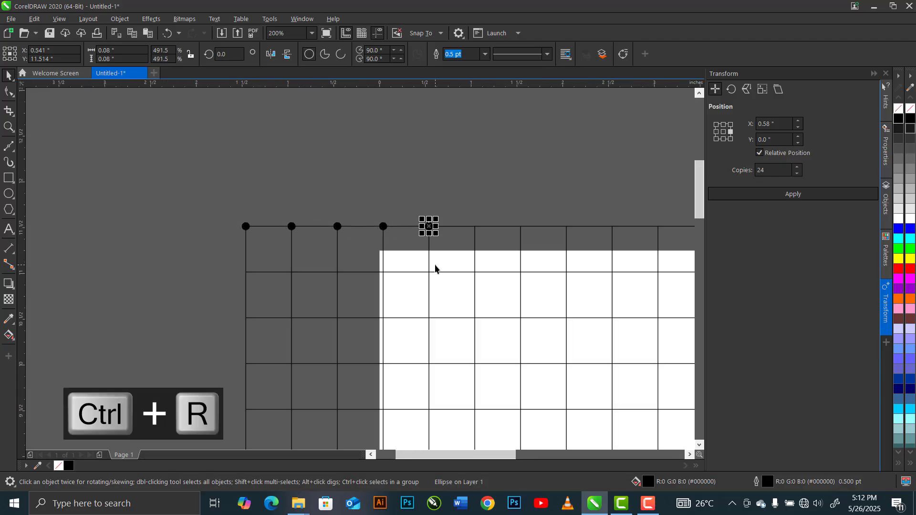
{"action": "key", "text": "ctrl+r"}
{"action": "key", "text": "ctrl+r"}
{"action": "key", "text": "ctrl+r"}
{"action": "scroll", "coordinate": [411, 253], "scroll_direction": "down", "scroll_amount": 1}
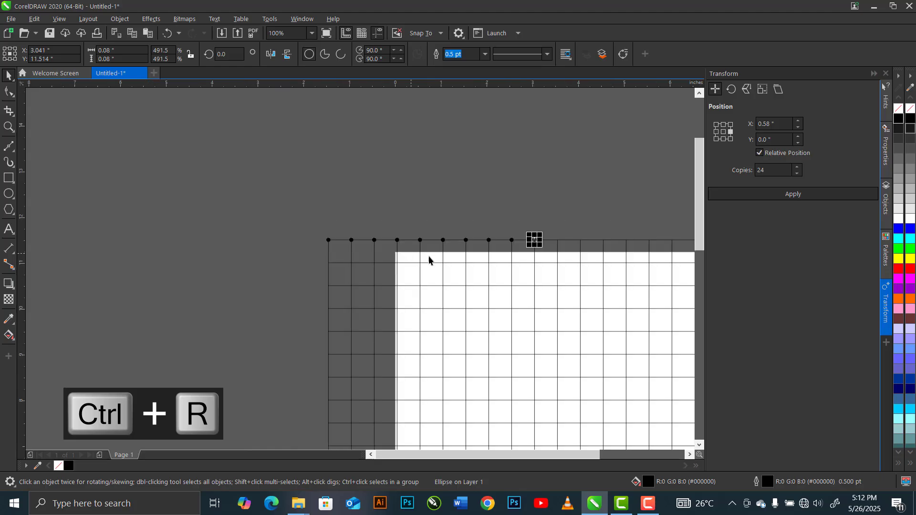
{"action": "scroll", "coordinate": [448, 261], "scroll_direction": "down", "scroll_amount": 1}
{"action": "scroll", "coordinate": [681, 255], "scroll_direction": "up", "scroll_amount": 2}
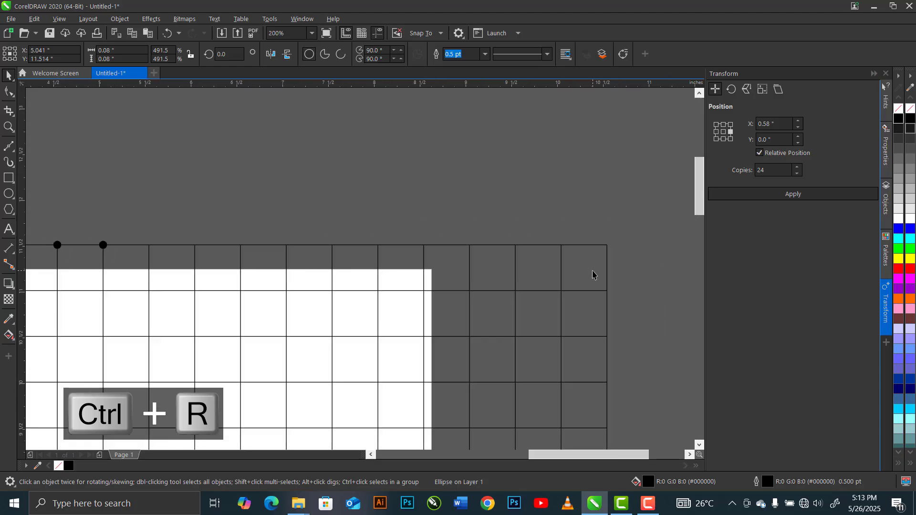
{"action": "key", "text": "ctrl+r"}
{"action": "key", "text": "ctrl+r"}
{"action": "key", "text": "ctrl+r"}
{"action": "key", "text": "ctrl+r"}
{"action": "key", "text": "ctrl+r"}
{"action": "key", "text": "ctrl+r"}
{"action": "key", "text": "ctrl+r"}
{"action": "key", "text": "ctrl+r"}
{"action": "key", "text": "ctrl+r"}
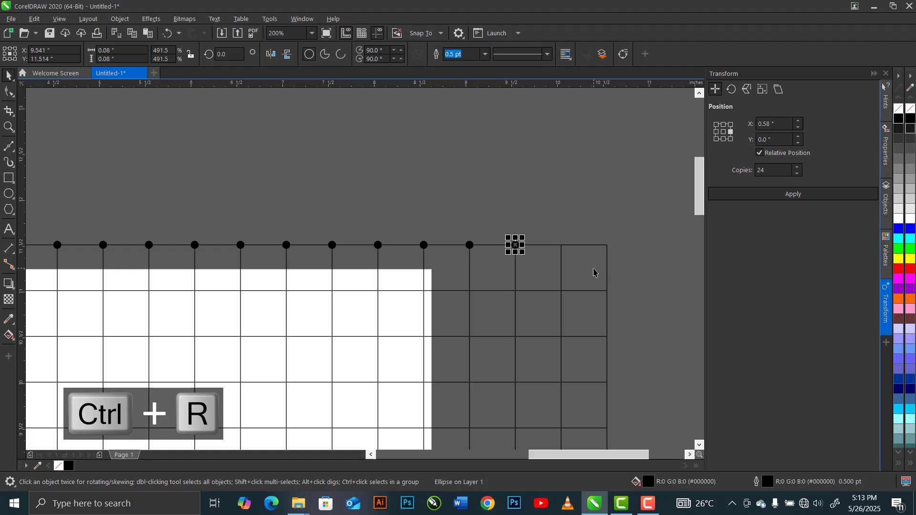
{"action": "key", "text": "ctrl+r"}
{"action": "key", "text": "ctrl+r"}
{"action": "scroll", "coordinate": [587, 234], "scroll_direction": "down", "scroll_amount": 1}
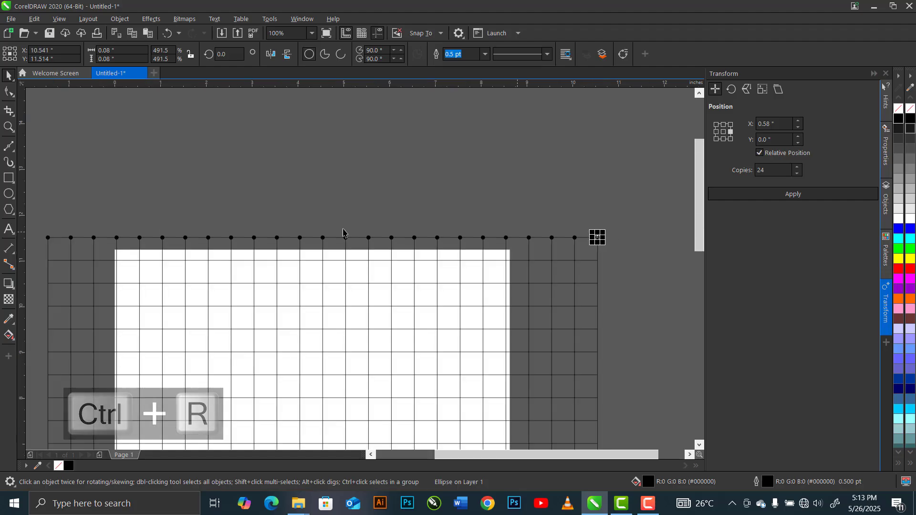
- Select the 25 dots on the grid's top line and place a copy of the row on the line below
{"action": "left_click_drag", "start_coordinate": [36, 220], "coordinate": [625, 256]}
{"action": "scroll", "coordinate": [315, 258], "scroll_direction": "up", "scroll_amount": 2}
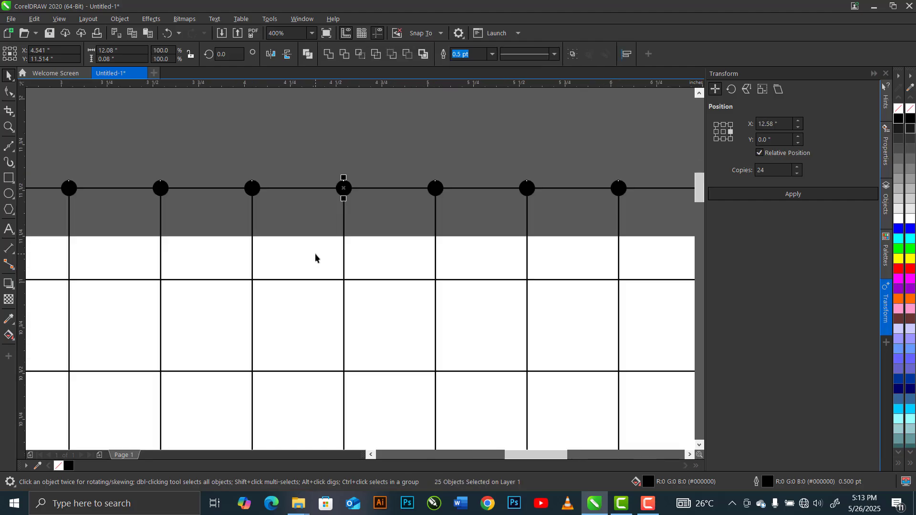
{"action": "left_click_drag", "start_coordinate": [344, 189], "coordinate": [344, 281]}
{"action": "scroll", "coordinate": [359, 207], "scroll_direction": "down", "scroll_amount": 2}
{"action": "scroll", "coordinate": [359, 207], "scroll_direction": "down", "scroll_amount": 1}
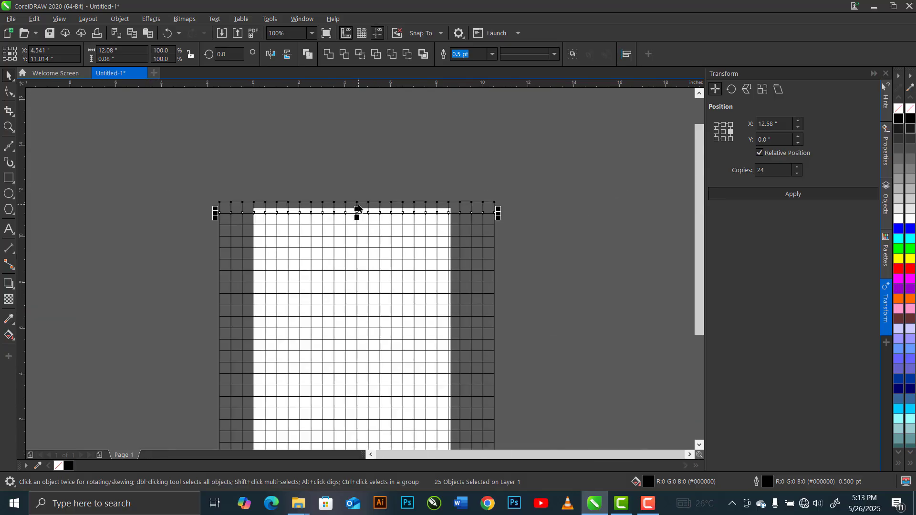
- Repeat the dot row duplication down the grid until every horizontal line has dots, ending at the bottom line
{"action": "key", "text": "ctrl+r"}
{"action": "key", "text": "ctrl+r"}
{"action": "key", "text": "ctrl+r"}
{"action": "key", "text": "ctrl+r"}
{"action": "key", "text": "ctrl+r"}
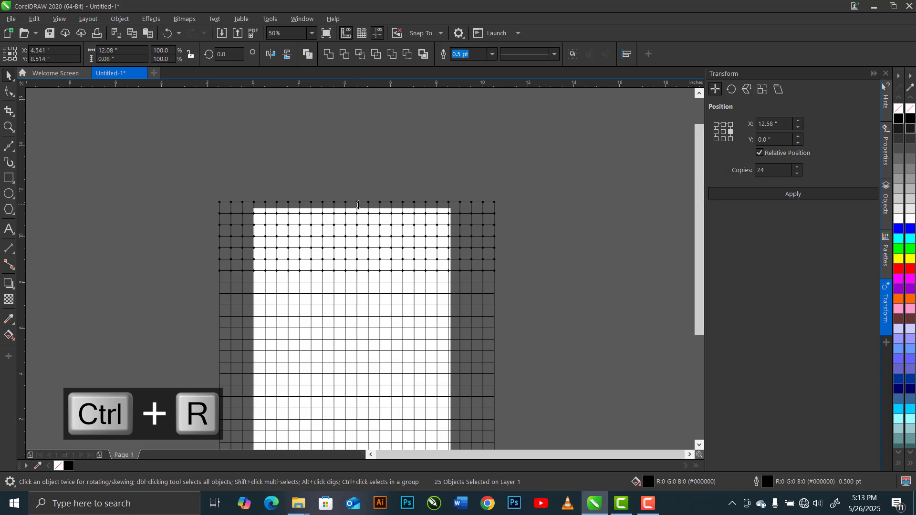
{"action": "key", "text": "ctrl+r"}
{"action": "key", "text": "ctrl+r"}
{"action": "key", "text": "ctrl+r"}
{"action": "scroll", "coordinate": [358, 206], "scroll_direction": "down", "scroll_amount": 1}
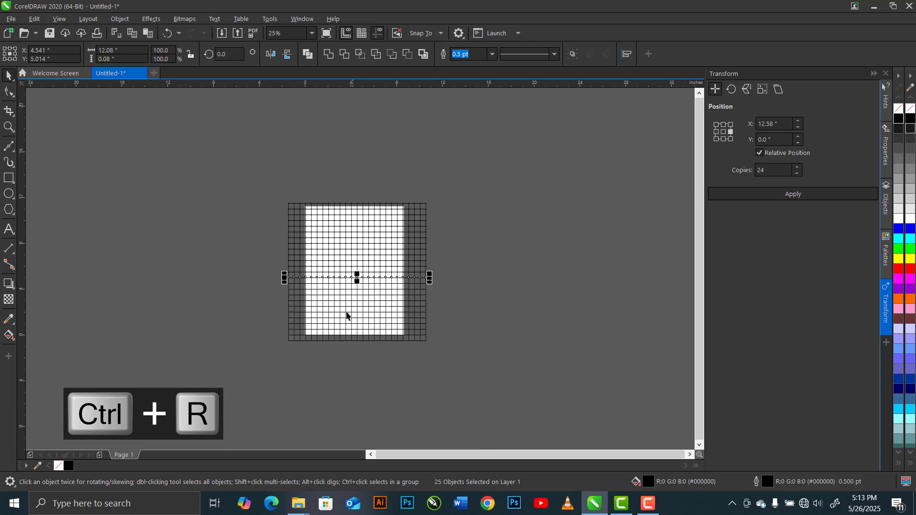
{"action": "scroll", "coordinate": [348, 321], "scroll_direction": "up", "scroll_amount": 2}
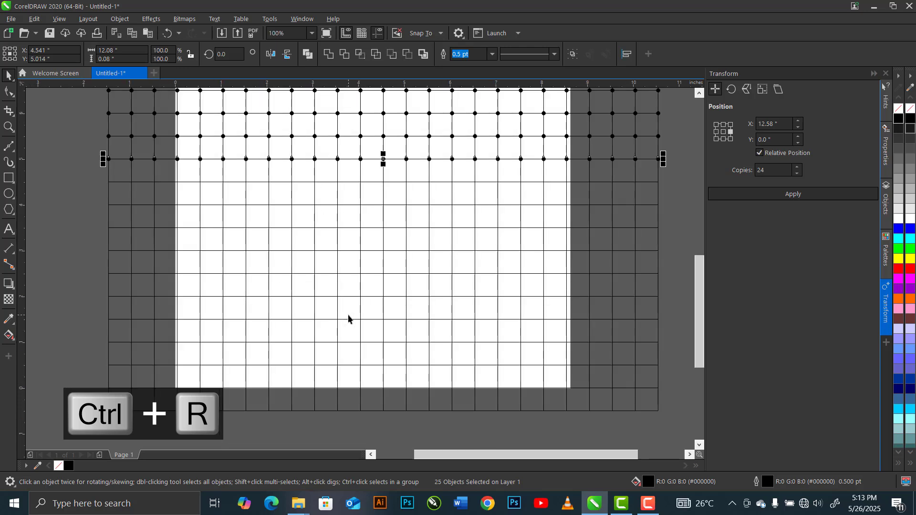
{"action": "key", "text": "ctrl+r"}
{"action": "key", "text": "ctrl+r"}
{"action": "key", "text": "ctrl+r"}
{"action": "key", "text": "ctrl+r"}
{"action": "key", "text": "ctrl+r"}
{"action": "key", "text": "ctrl+r"}
{"action": "key", "text": "ctrl+r"}
{"action": "key", "text": "ctrl+r"}
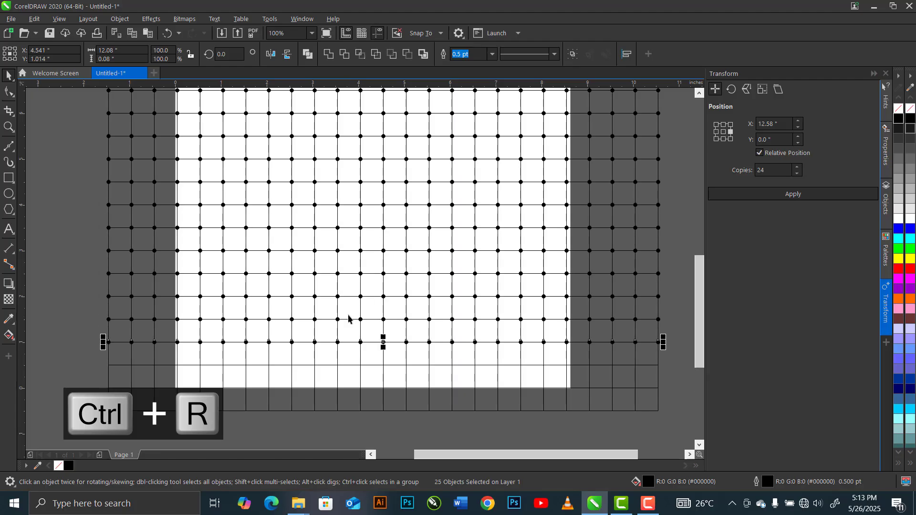
{"action": "key", "text": "ctrl+r"}
{"action": "key", "text": "ctrl+r"}
{"action": "key", "text": "ctrl+r"}
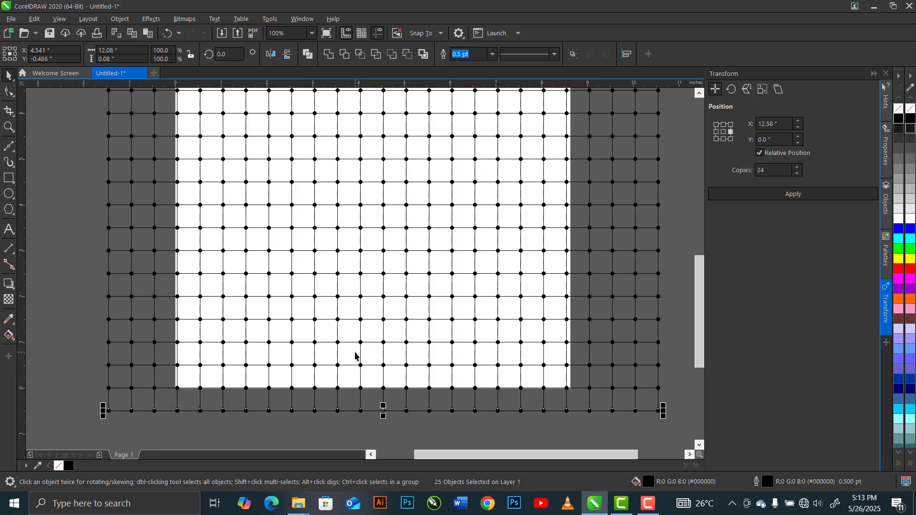
- Combine all grid lines and dots into a single curve and fill it with black
{"action": "scroll", "coordinate": [355, 355], "scroll_direction": "down", "scroll_amount": 1}
{"action": "scroll", "coordinate": [354, 355], "scroll_direction": "down", "scroll_amount": 1}
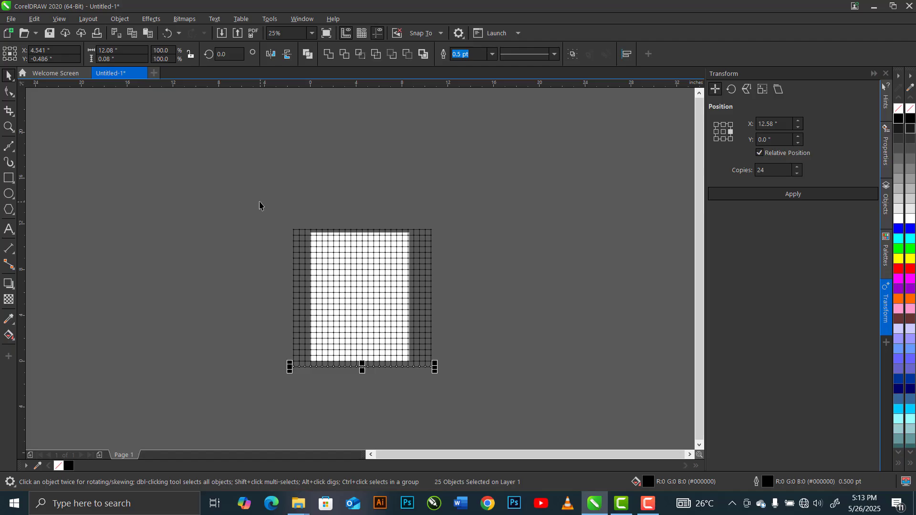
{"action": "left_click_drag", "start_coordinate": [259, 202], "coordinate": [461, 406]}
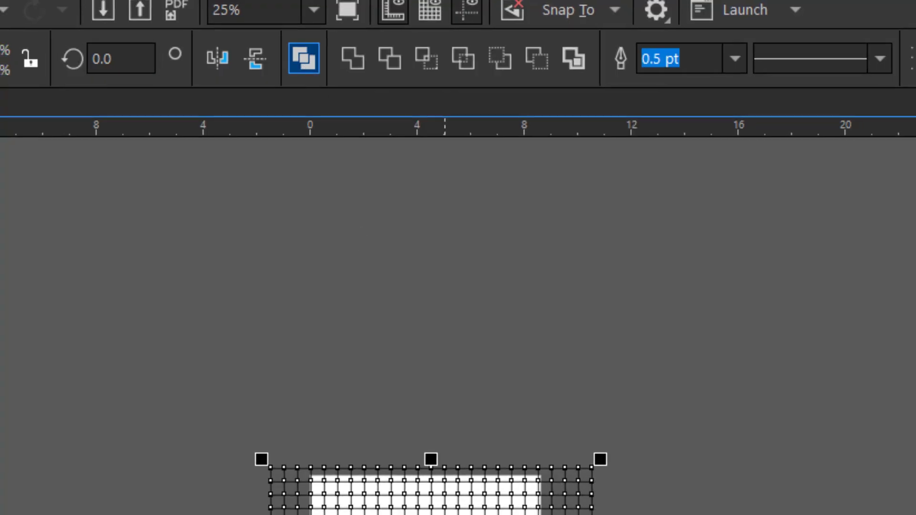
{"action": "key", "text": "ctrl+a"}
{"action": "scroll", "coordinate": [351, 241], "scroll_direction": "up", "scroll_amount": 4}
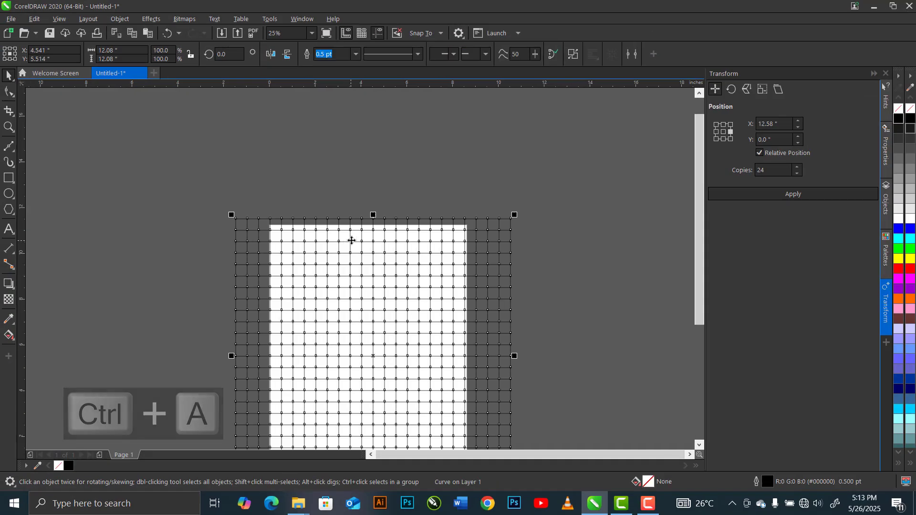
{"action": "key", "text": "ctrl+l"}
{"action": "scroll", "coordinate": [114, 196], "scroll_direction": "up", "scroll_amount": 6}
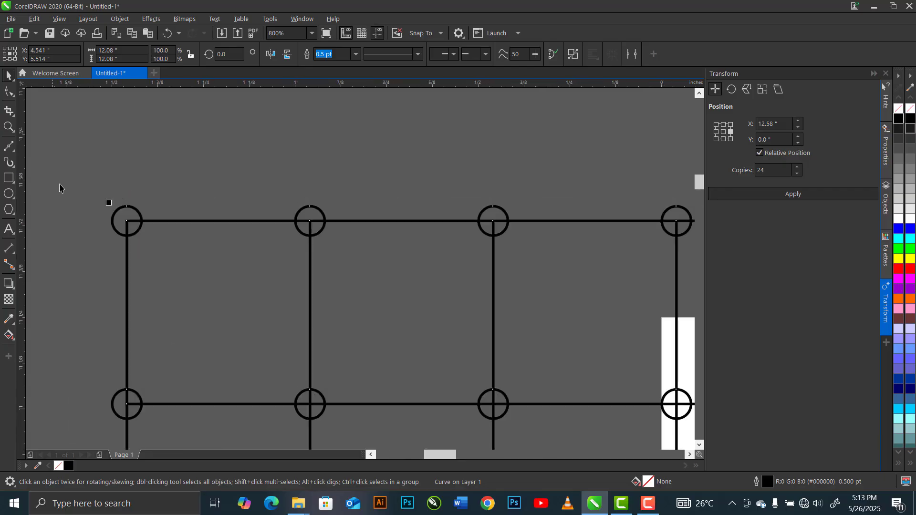
{"action": "left_click", "coordinate": [68, 466]}
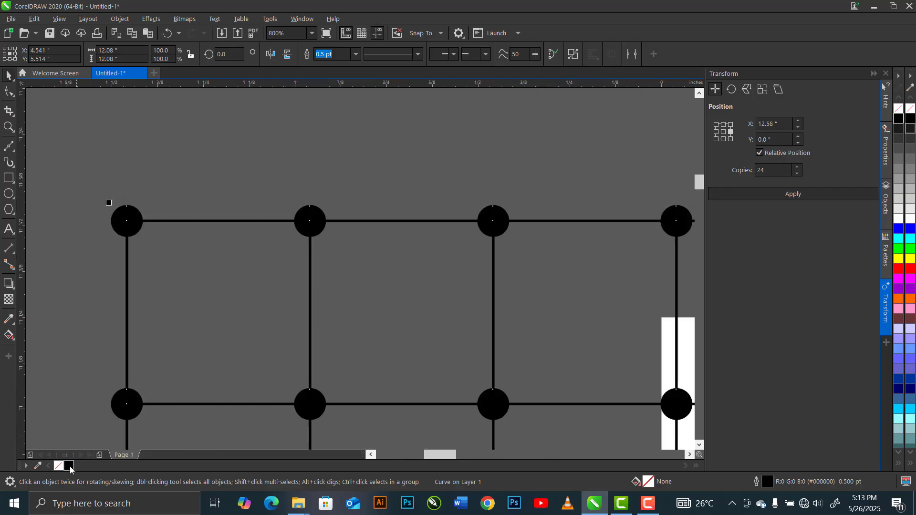
- Set the combined grid's outline width to 1.5 mm, using millimeters, with round corners and round line caps
{"action": "left_click", "coordinate": [886, 149]}
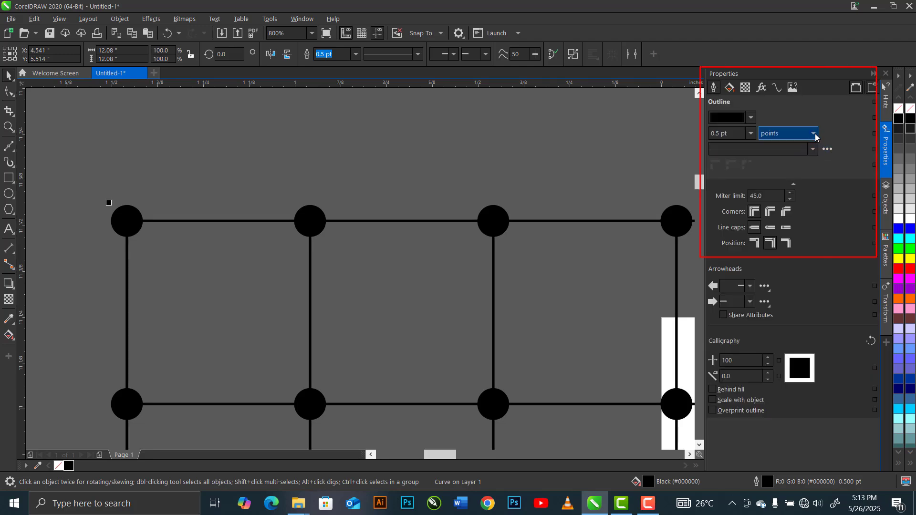
{"action": "left_click", "coordinate": [814, 134]}
{"action": "left_click", "coordinate": [783, 151]}
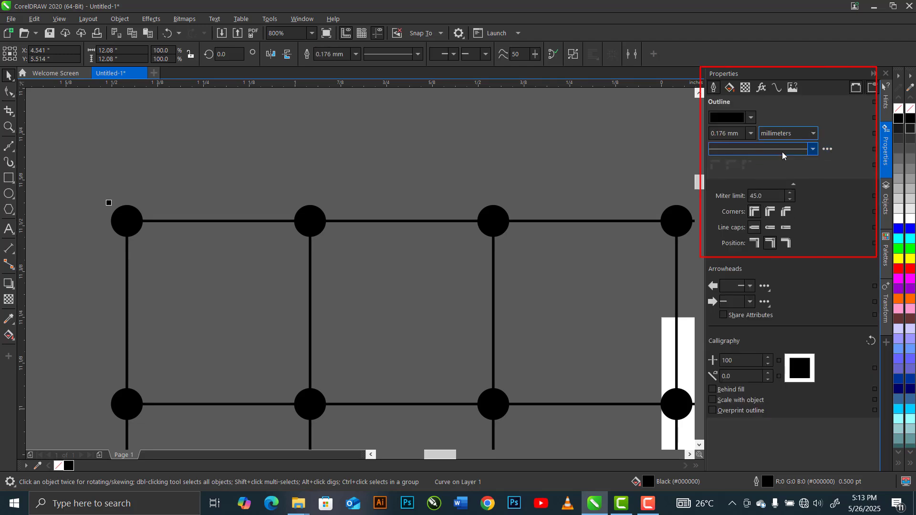
{"action": "left_click", "coordinate": [752, 135]}
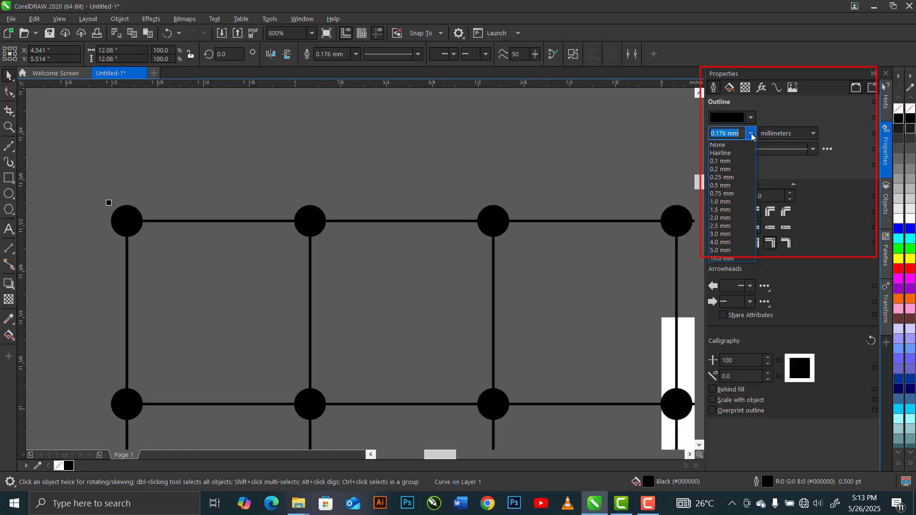
{"action": "left_click", "coordinate": [724, 211]}
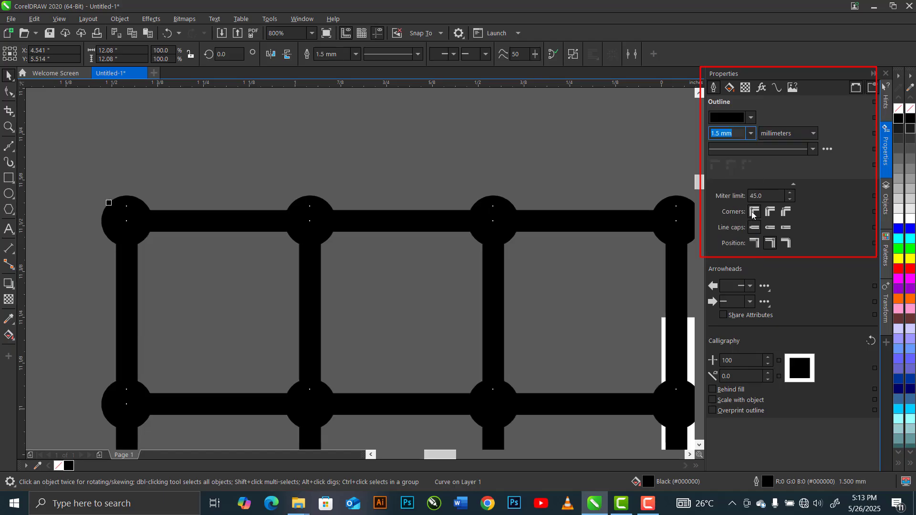
{"action": "left_click", "coordinate": [770, 229]}
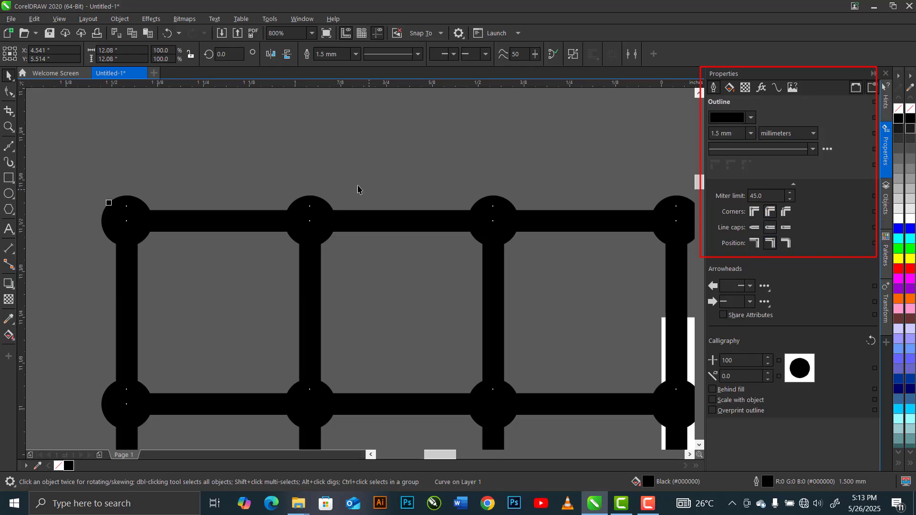
- Duplicate the combined grid and place the copy beside the page, to the left of the original
{"action": "scroll", "coordinate": [334, 178], "scroll_direction": "down", "scroll_amount": 7}
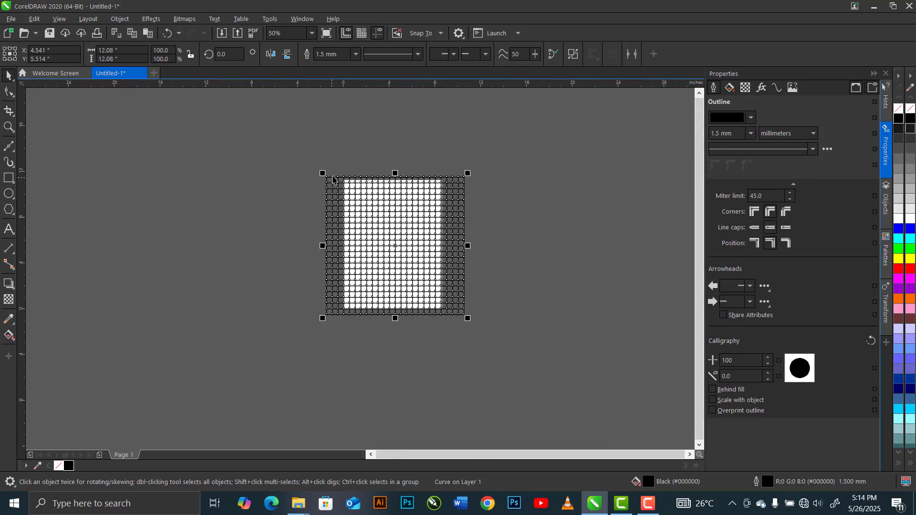
{"action": "left_click", "coordinate": [482, 260]}
{"action": "left_click", "coordinate": [405, 247]}
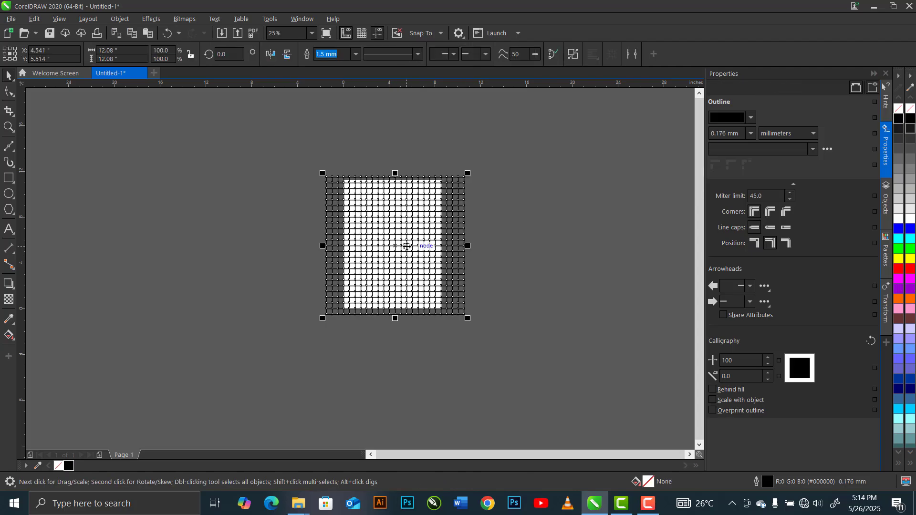
{"action": "key", "text": "ctrl+c"}
{"action": "key", "text": "ctrl+v"}
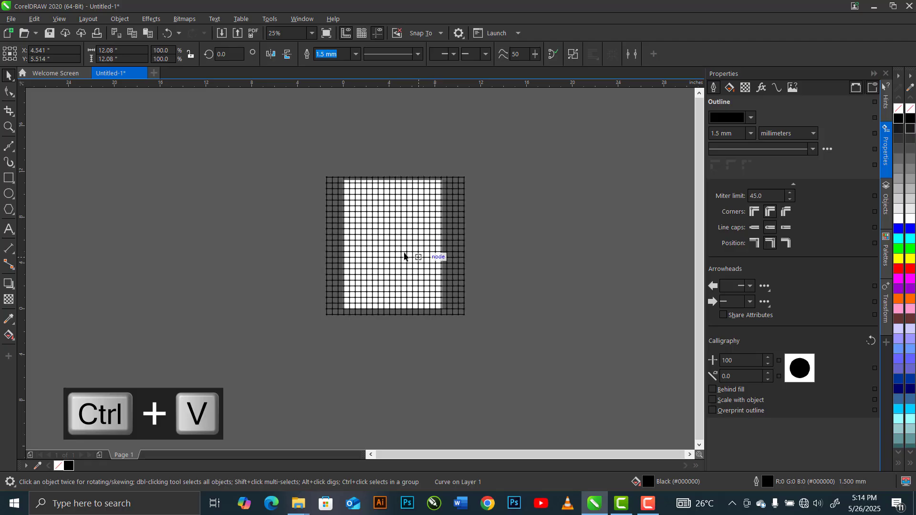
{"action": "left_click_drag", "start_coordinate": [398, 248], "coordinate": [184, 247]}
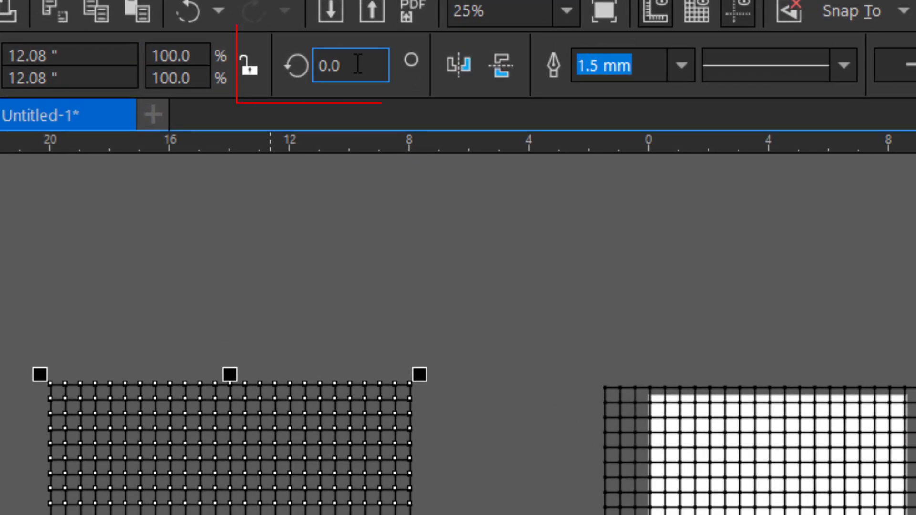
- Set the grid copy's angle of rotation to 45 degrees
{"action": "left_click_drag", "start_coordinate": [348, 64], "coordinate": [292, 61]}
{"action": "type", "text": "45"}
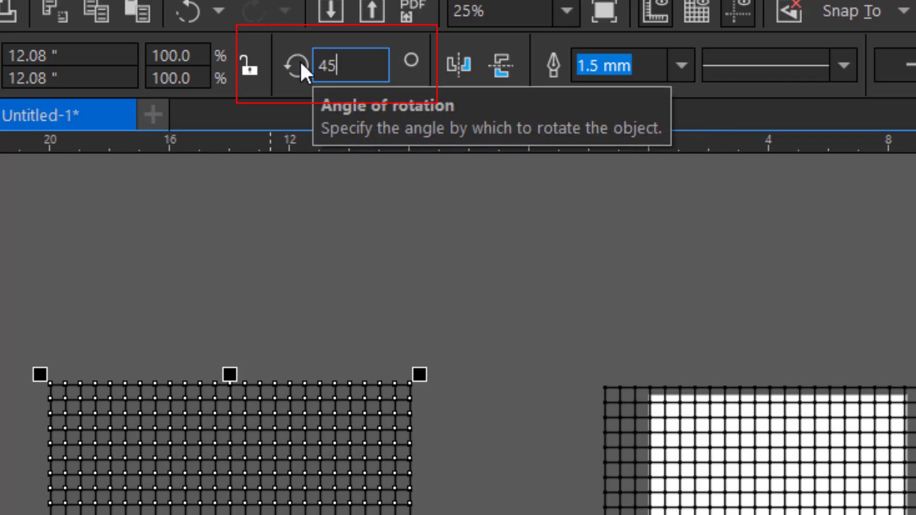
{"action": "key", "text": "Return"}
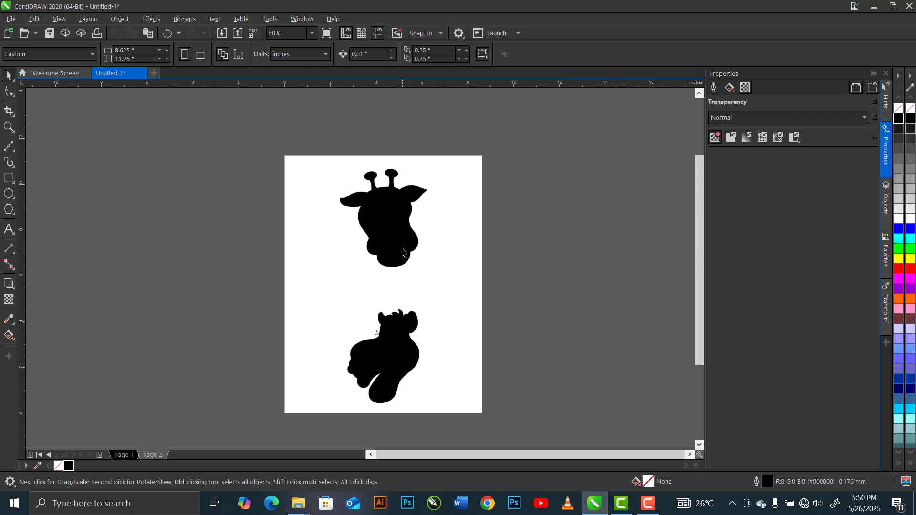
- Trace the giraffe head bitmap with an Outline Trace of the Line Art type, keeping the default settings
{"action": "left_click", "coordinate": [402, 251]}
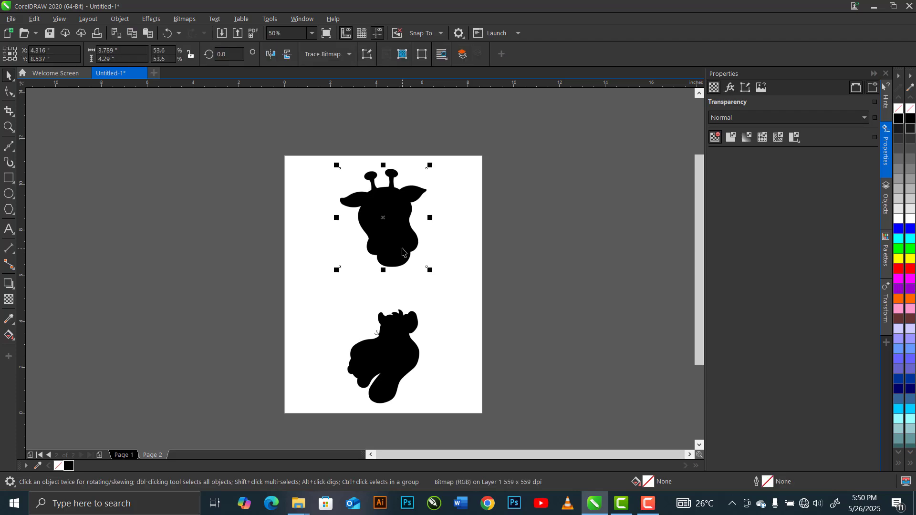
{"action": "left_click", "coordinate": [348, 56]}
{"action": "mouse_move", "coordinate": [380, 97]}
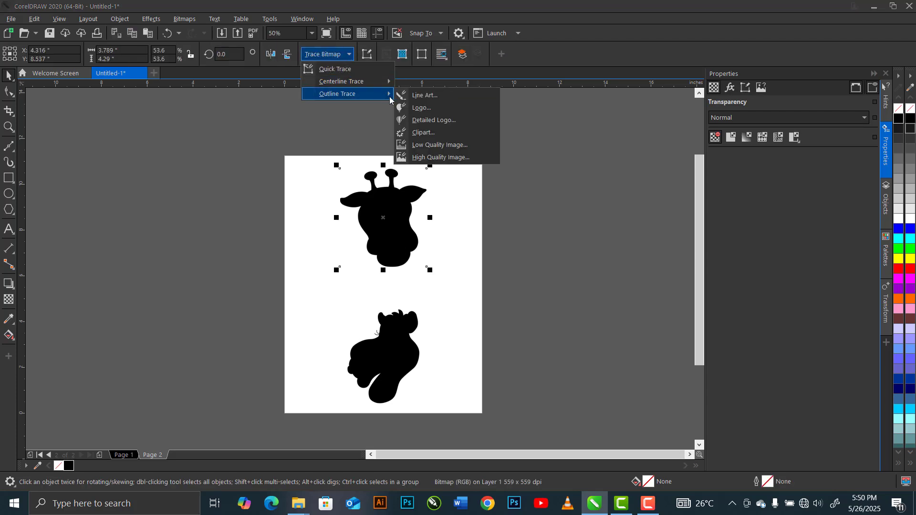
{"action": "left_click", "coordinate": [431, 95]}
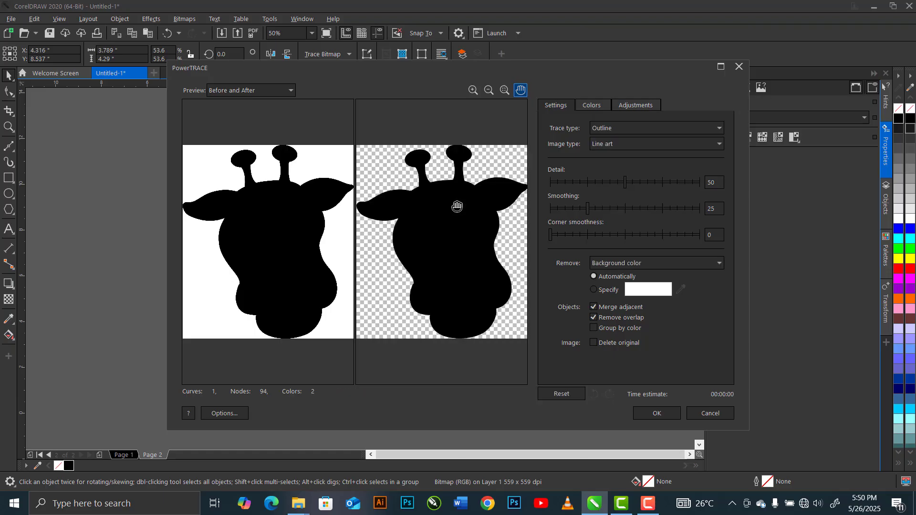
{"action": "left_click", "coordinate": [657, 414]}
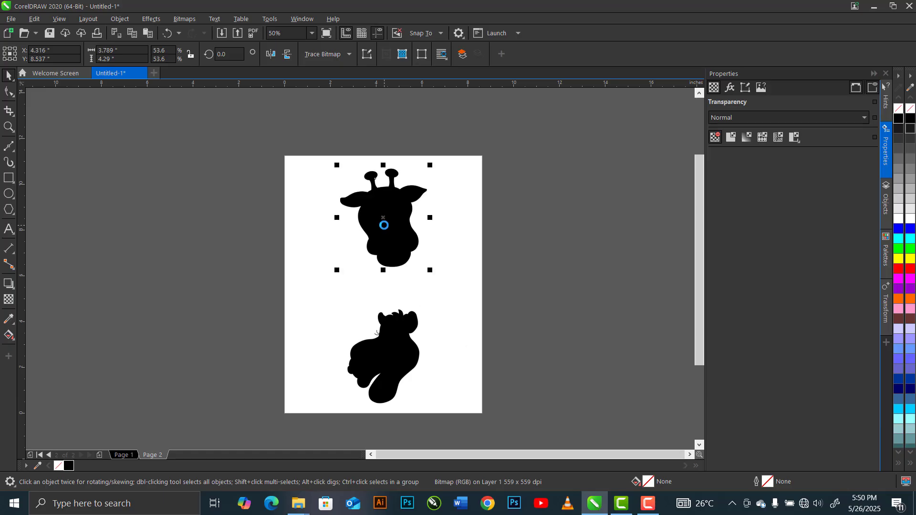
- Move the traced giraffe head to the right and delete the original bitmap
{"action": "left_click_drag", "start_coordinate": [385, 228], "coordinate": [458, 231]}
{"action": "left_click", "coordinate": [379, 231]}
{"action": "key", "text": "Delete"}
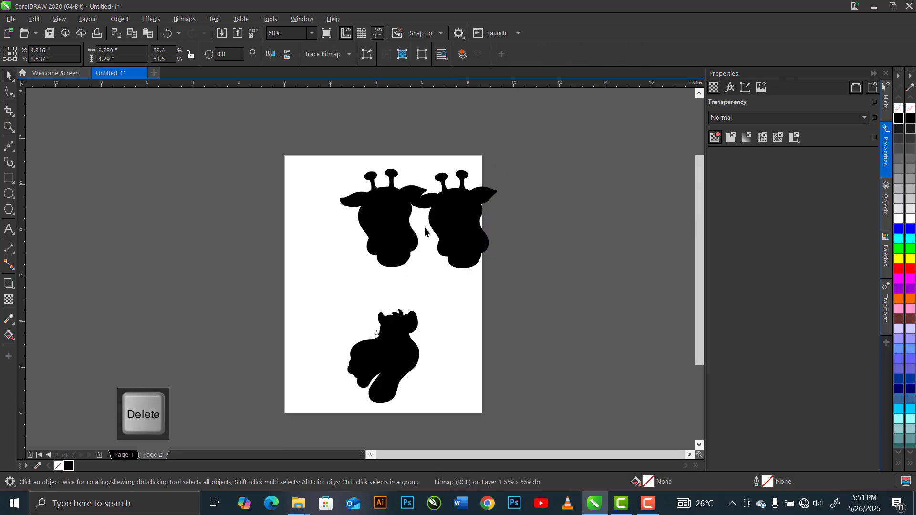
- Fill the traced giraffe head with blue and move it back to the upper middle of the page
{"action": "left_click", "coordinate": [446, 229]}
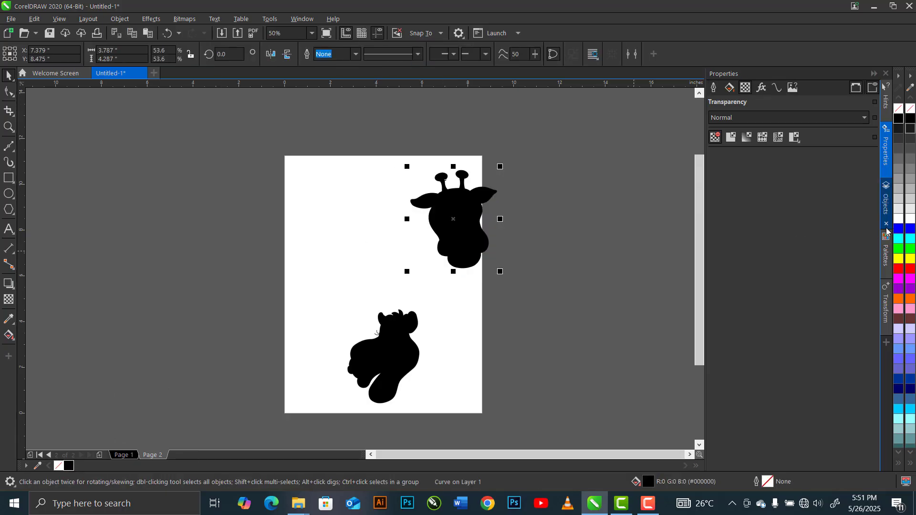
{"action": "left_click_drag", "start_coordinate": [899, 230], "coordinate": [388, 229]}
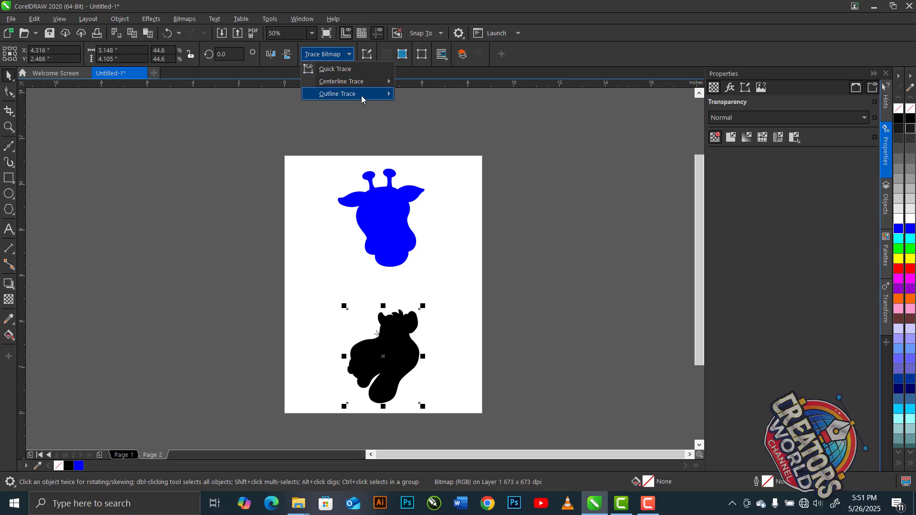
- Trace the lower animal silhouette bitmap as Line Art with Outline Trace, enabling Delete original
{"action": "mouse_move", "coordinate": [377, 94]}
{"action": "left_click", "coordinate": [415, 94]}
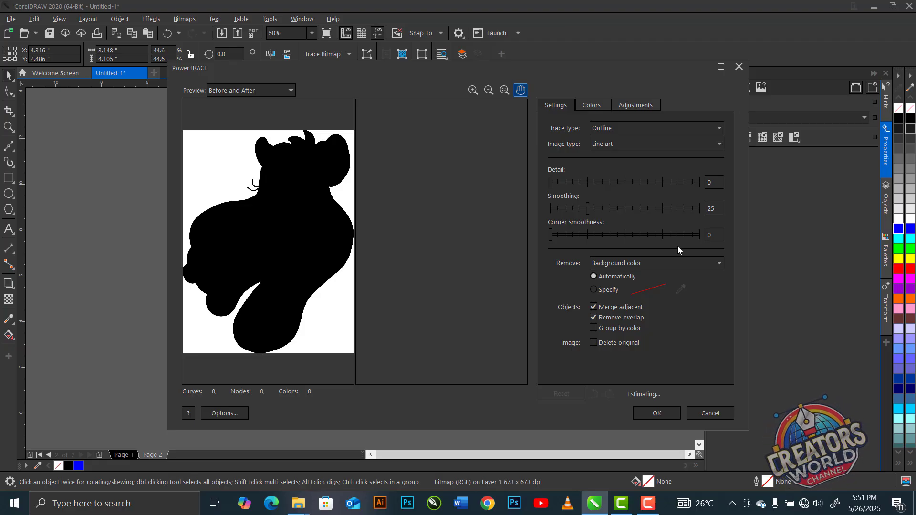
{"action": "left_click", "coordinate": [593, 343]}
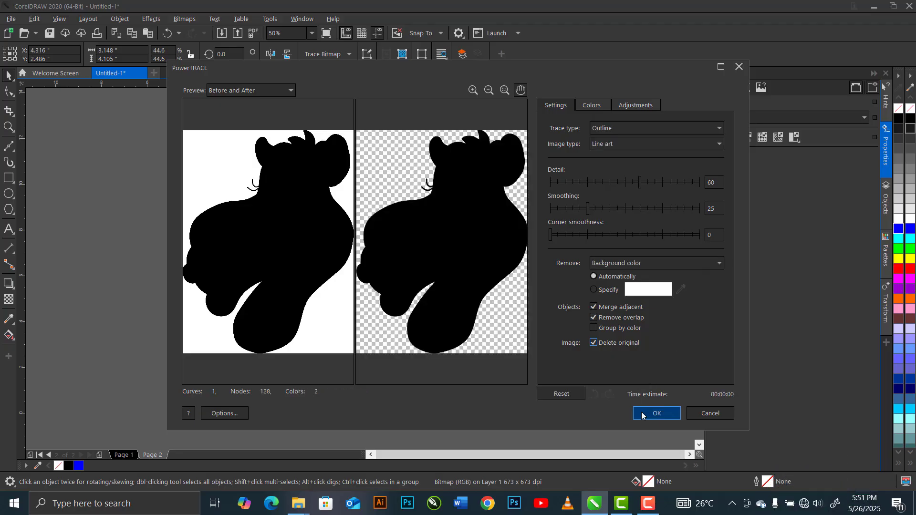
{"action": "left_click", "coordinate": [644, 414]}
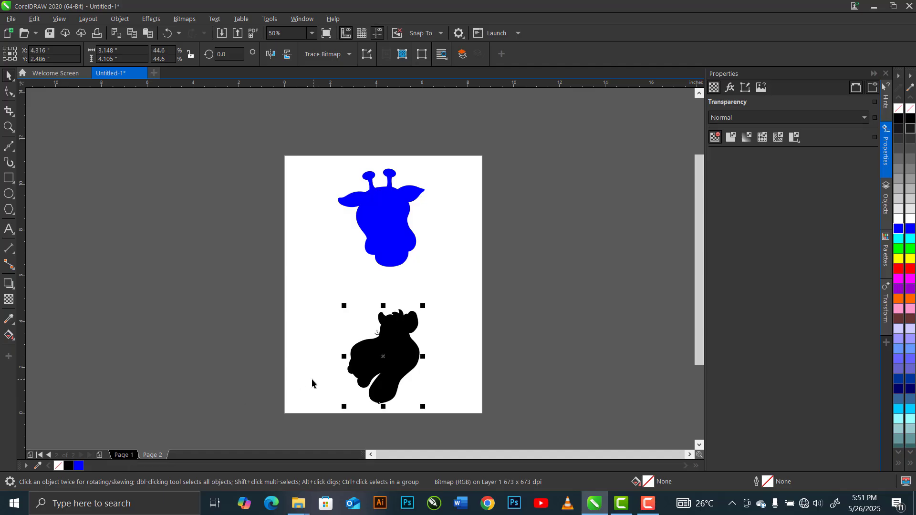
- Fill the traced lower silhouette with blue and undo a trial move of it up and to the right
{"action": "key", "text": "Tab"}
{"action": "left_click_drag", "start_coordinate": [411, 384], "coordinate": [440, 356]}
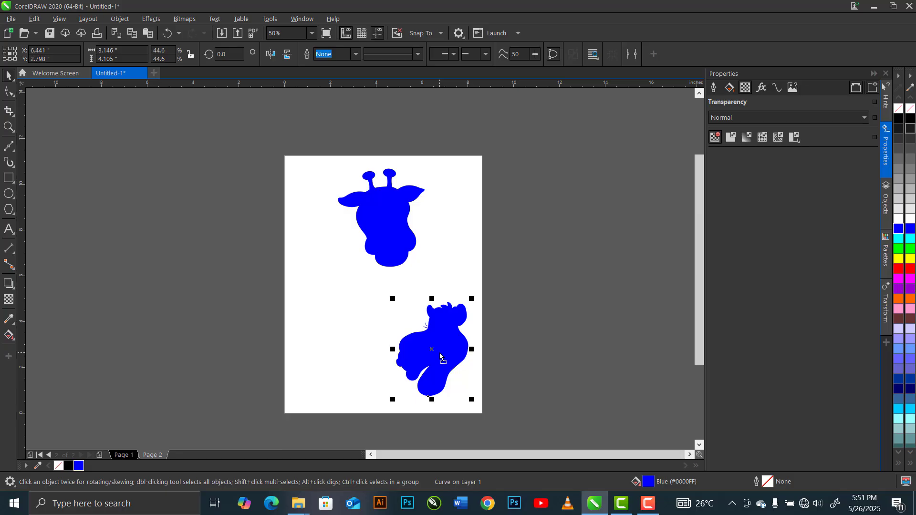
{"action": "key", "text": "ctrl+z"}
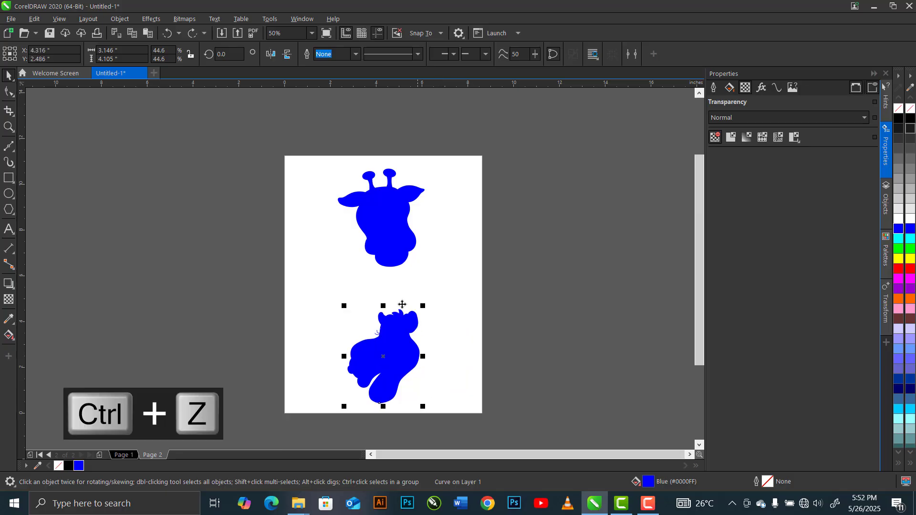
- Copy the giraffe head onto a new page, centre it there, and enlarge it about its centre to about 6.4 × 7.25 inches
{"action": "left_click", "coordinate": [394, 237]}
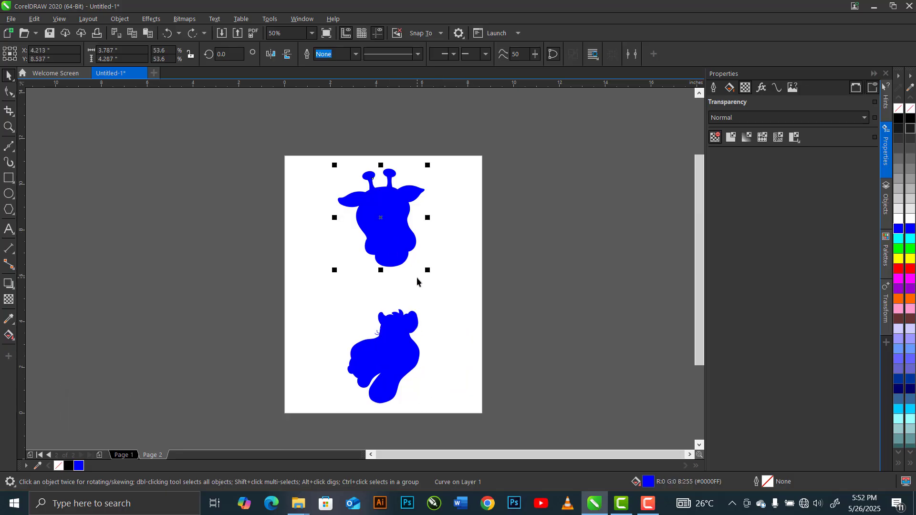
{"action": "key", "text": "ctrl+c"}
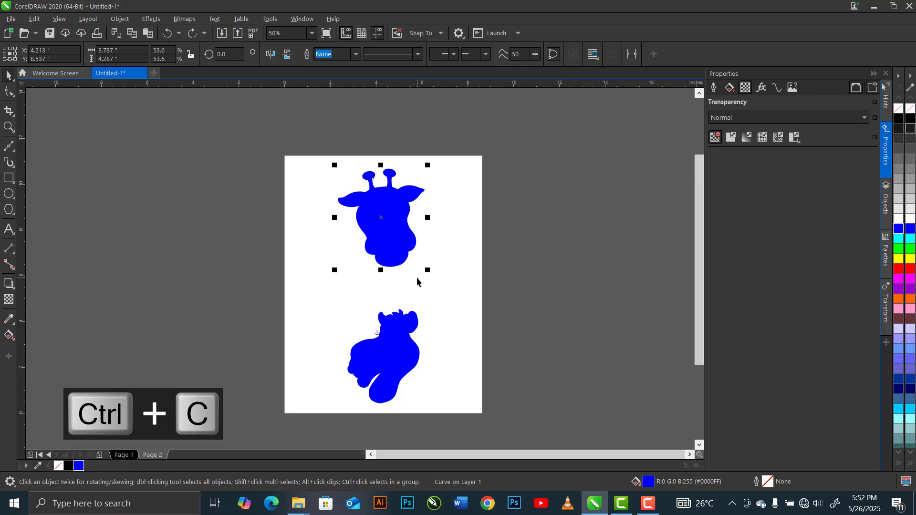
{"action": "left_click", "coordinate": [99, 454]}
{"action": "key", "text": "ctrl+v"}
{"action": "key", "text": "p"}
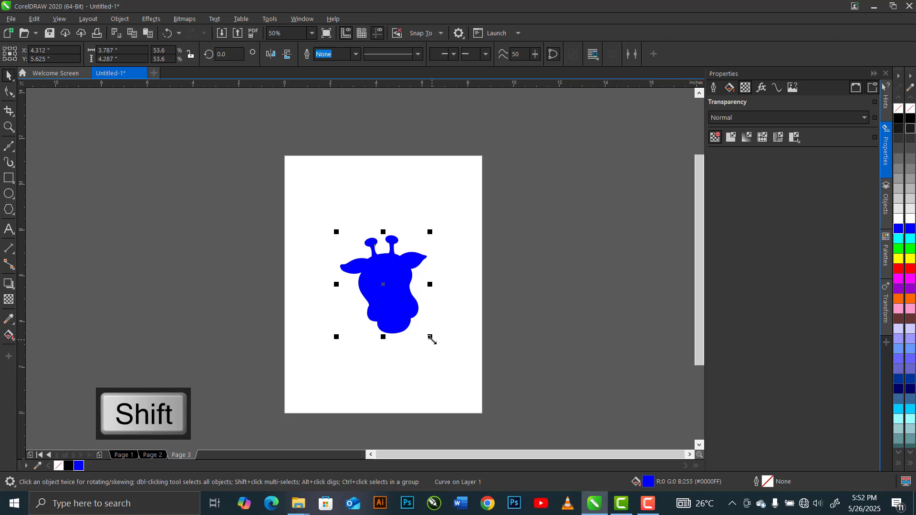
{"action": "left_click_drag", "start_coordinate": [429, 338], "coordinate": [462, 380]}
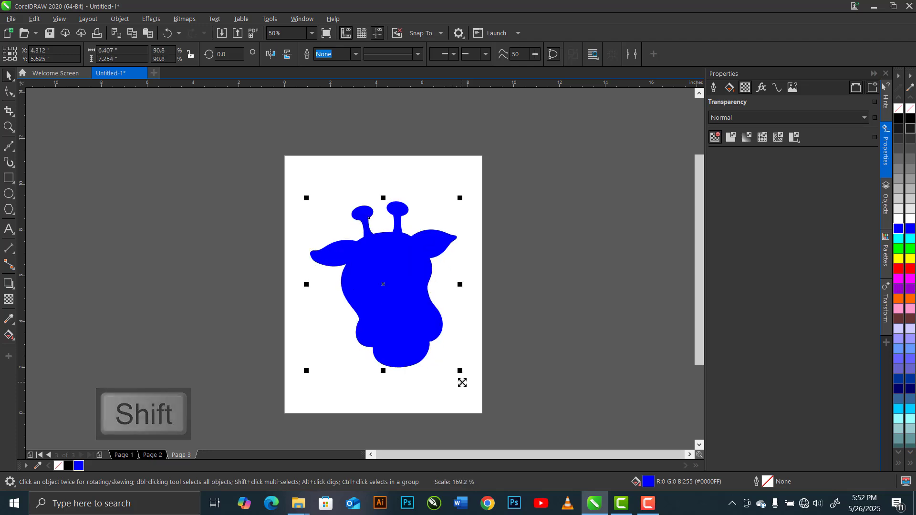
- Copy the lower animal silhouette from Page 2 onto a new page after Page 3 and centre it on the page
{"action": "left_click", "coordinate": [157, 456]}
{"action": "left_click", "coordinate": [394, 378]}
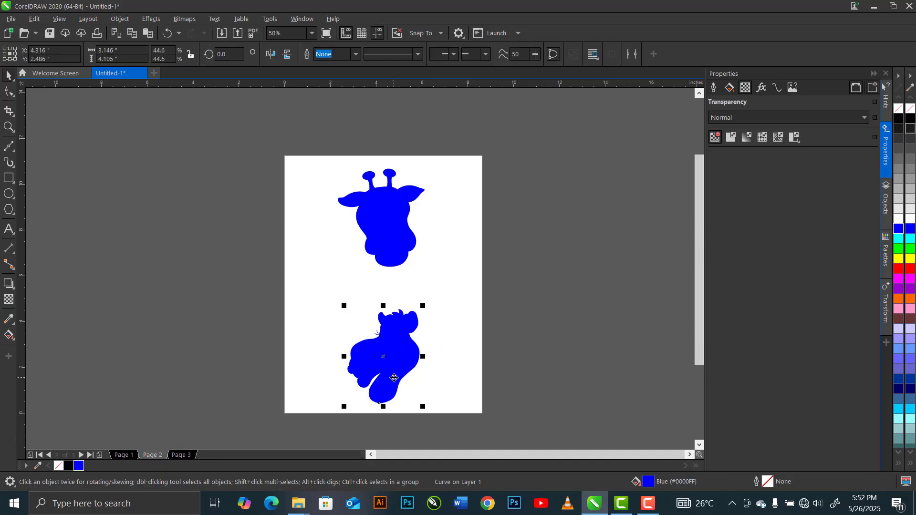
{"action": "key", "text": "ctrl+c"}
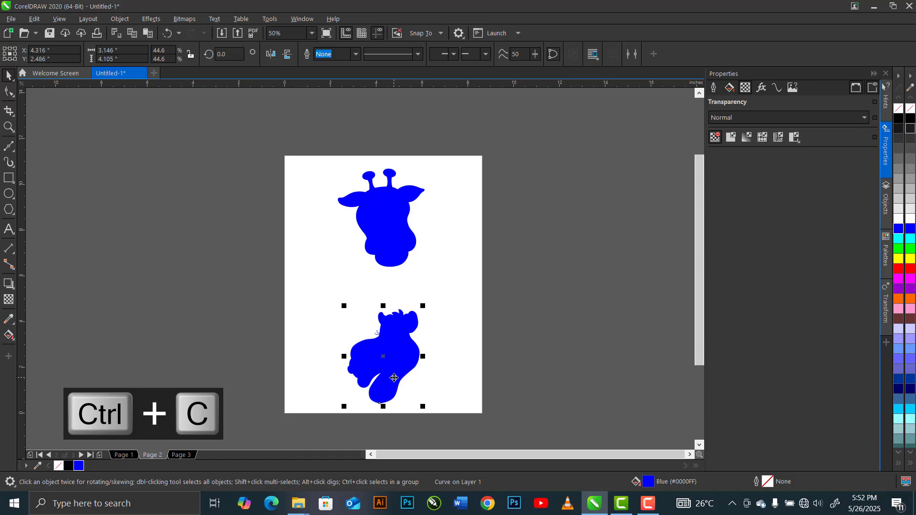
{"action": "left_click", "coordinate": [180, 455]}
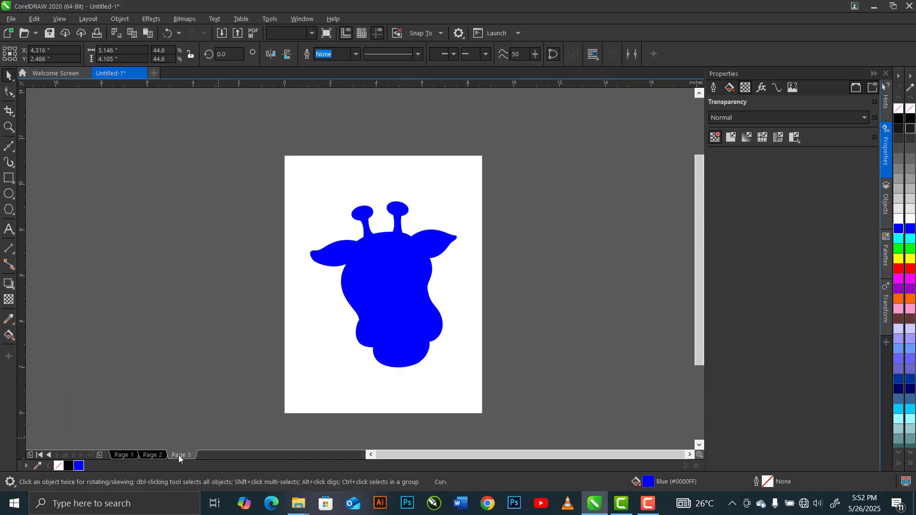
{"action": "left_click", "coordinate": [99, 455]}
{"action": "key", "text": "ctrl+v"}
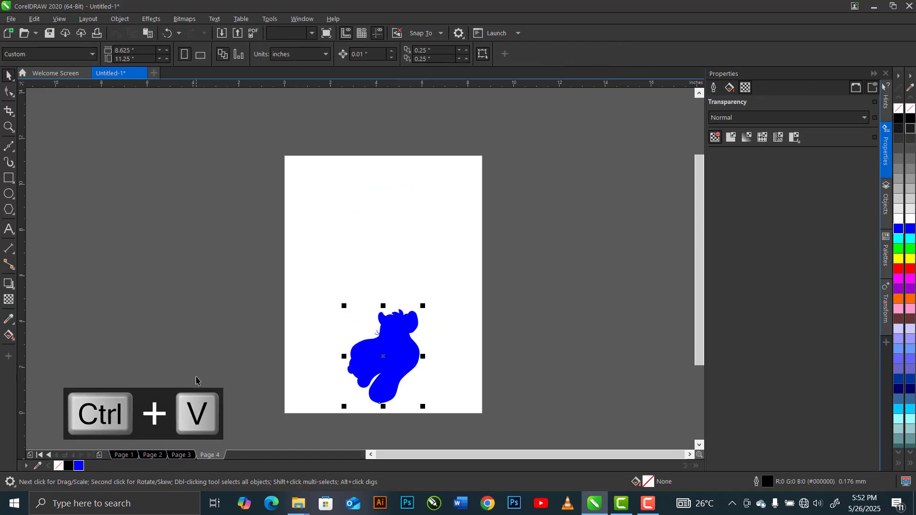
{"action": "key", "text": "p"}
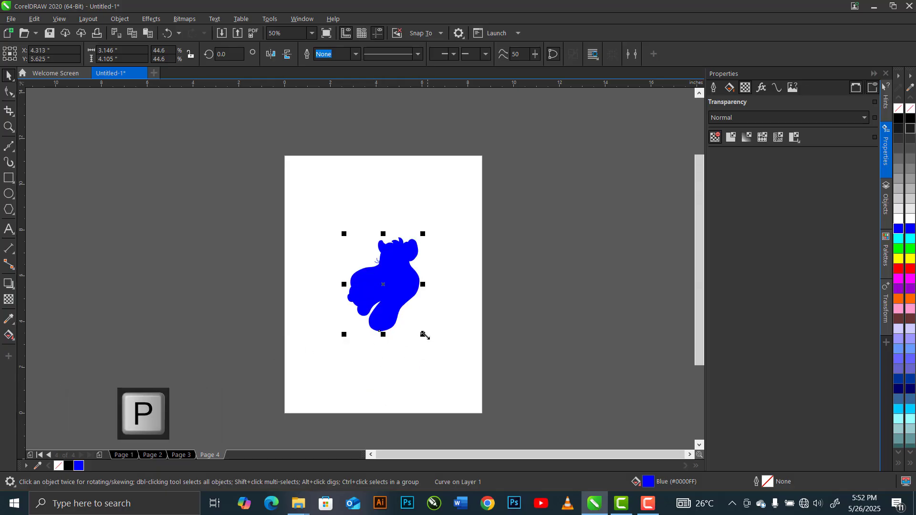
- Enlarge the silhouette about its centre to about 6.46 × 8.42 inches and give it a blue outline with no fill
{"action": "left_click_drag", "start_coordinate": [422, 335], "coordinate": [470, 385]}
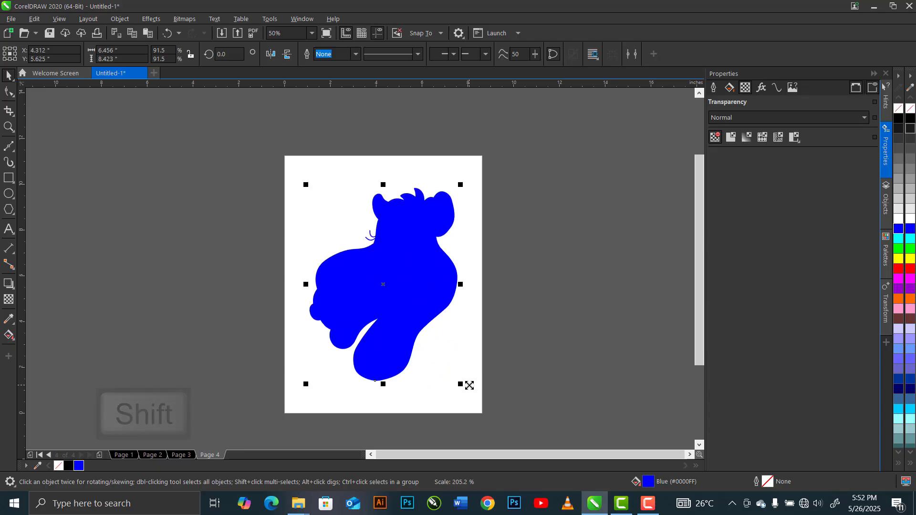
{"action": "right_click", "coordinate": [79, 471]}
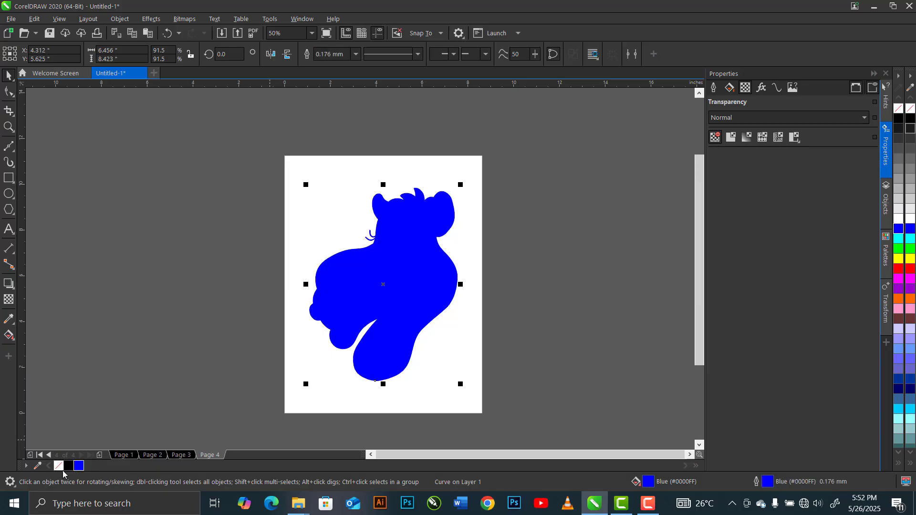
{"action": "left_click", "coordinate": [899, 109]}
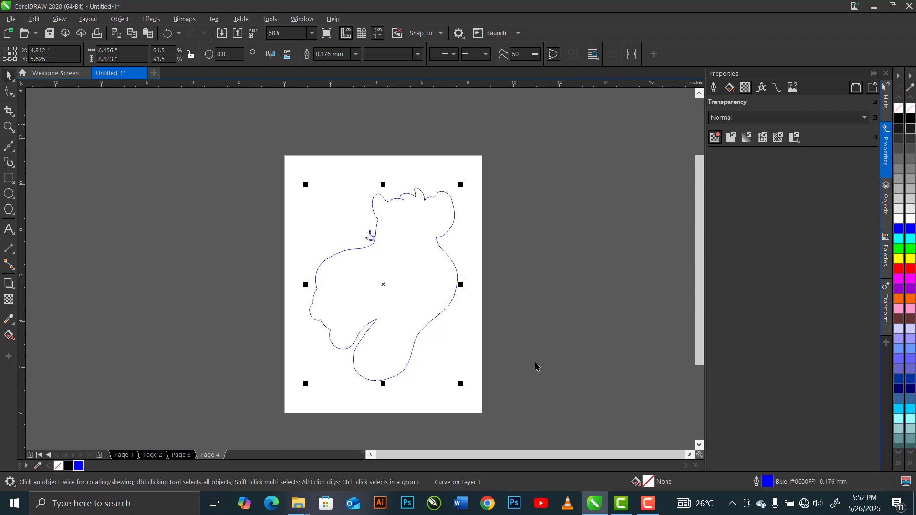
- Copy the straight grid from Page 1 to Page 3 and send it behind the giraffe head
{"action": "left_click", "coordinate": [125, 455]}
{"action": "left_click", "coordinate": [443, 260]}
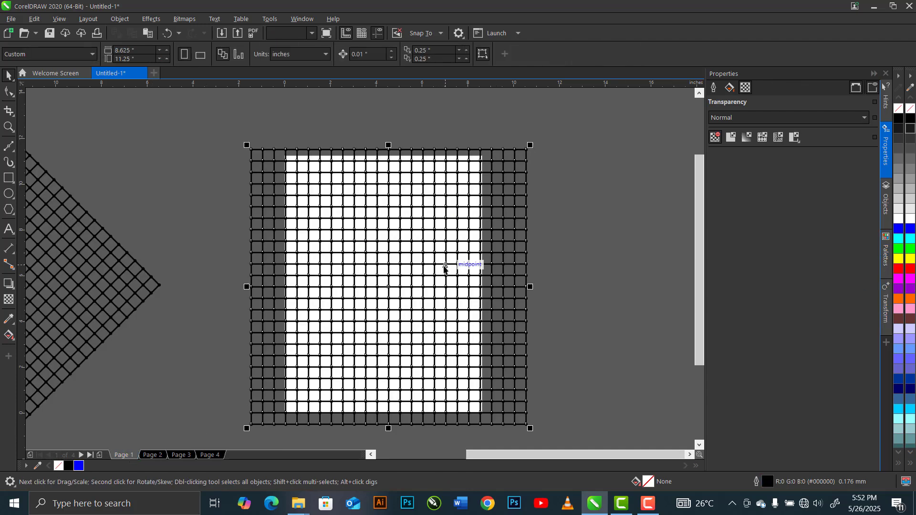
{"action": "key", "text": "ctrl+c"}
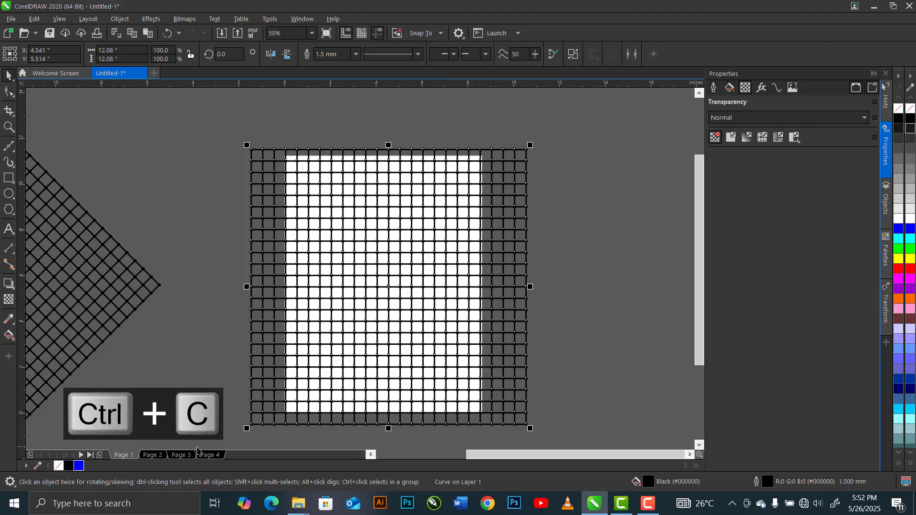
{"action": "left_click", "coordinate": [181, 455]}
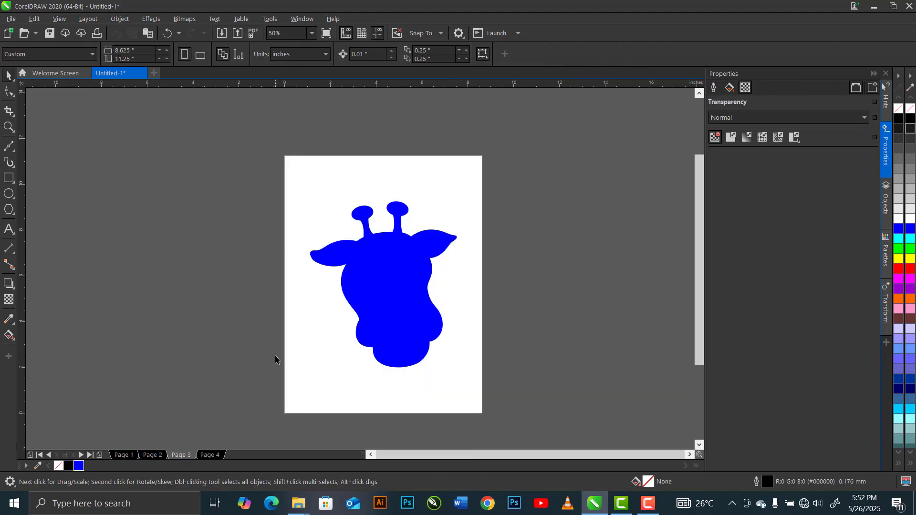
{"action": "key", "text": "ctrl+v"}
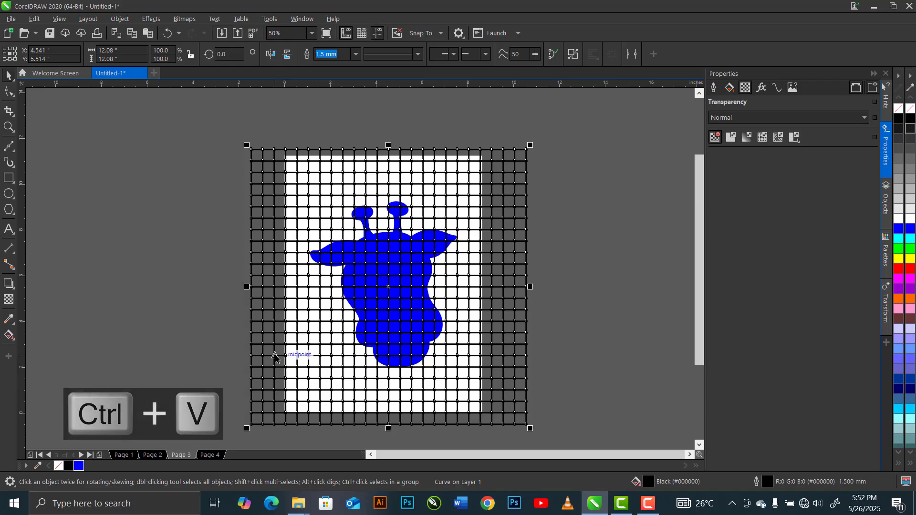
{"action": "key", "text": "shift+Page_Down"}
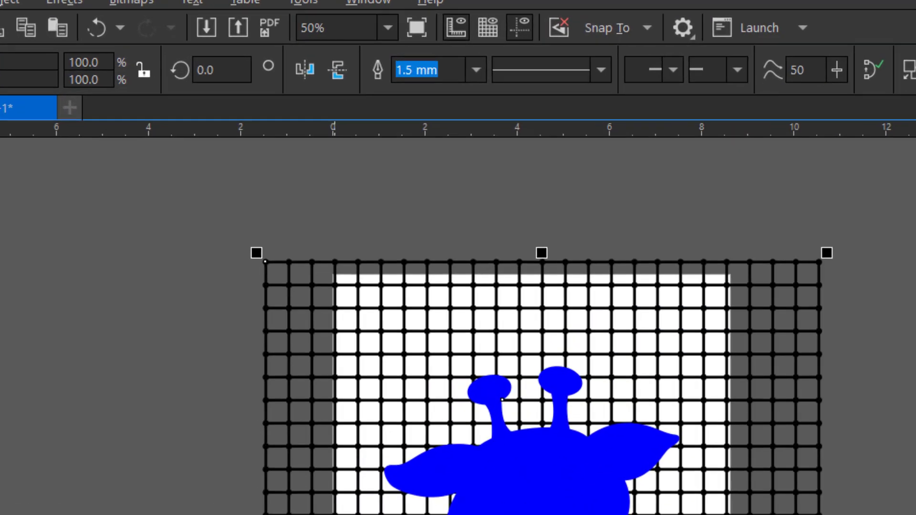
- Intersect the grid with the giraffe head and delete the original full-size grid
{"action": "key", "text": "ctrl+a"}
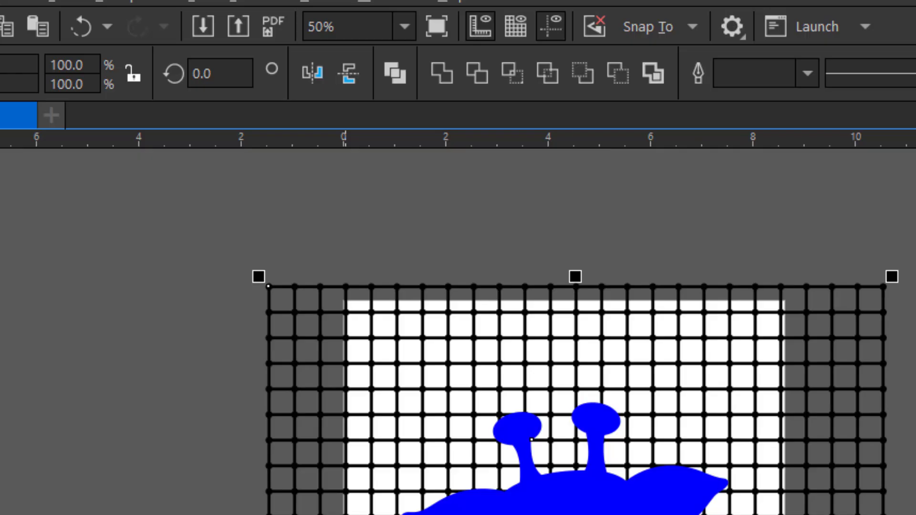
{"action": "left_click", "coordinate": [512, 78]}
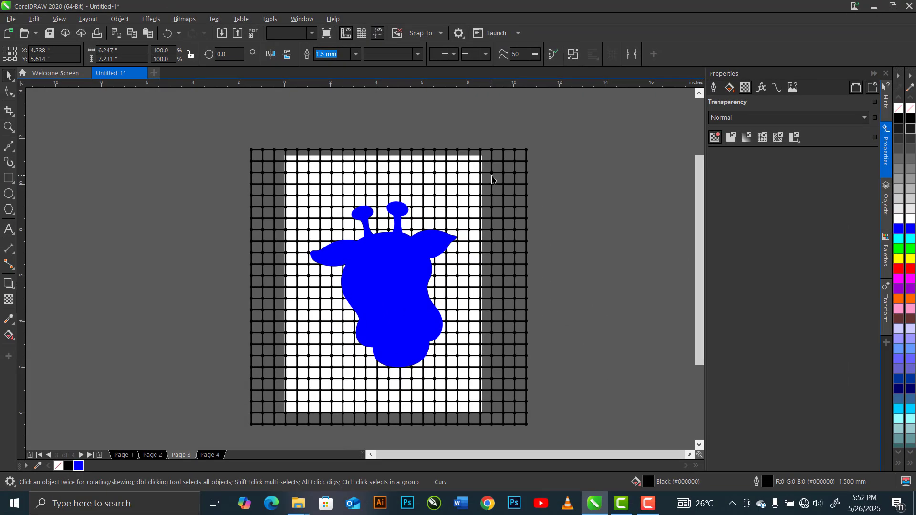
{"action": "left_click", "coordinate": [795, 326]}
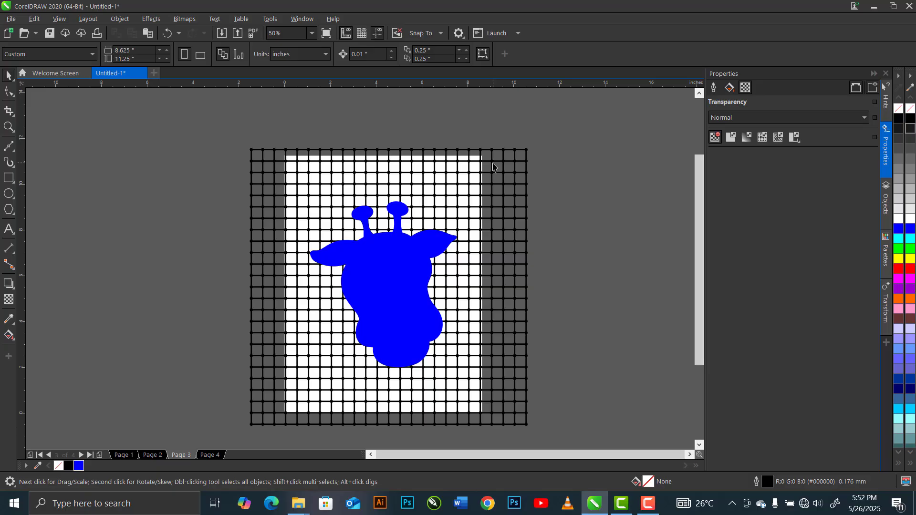
{"action": "left_click", "coordinate": [484, 190]}
{"action": "key", "text": "Delete"}
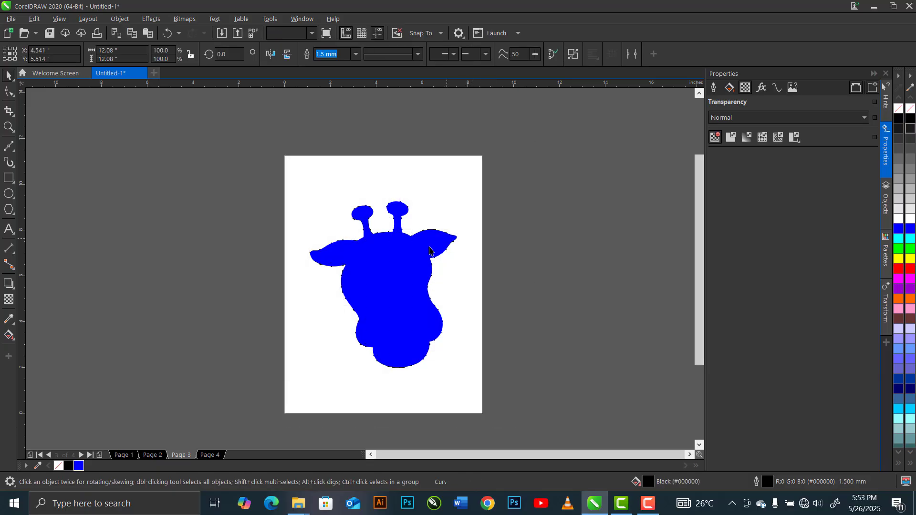
- Remove the giraffe head's fill and give it a blue outline
{"action": "left_click", "coordinate": [429, 250]}
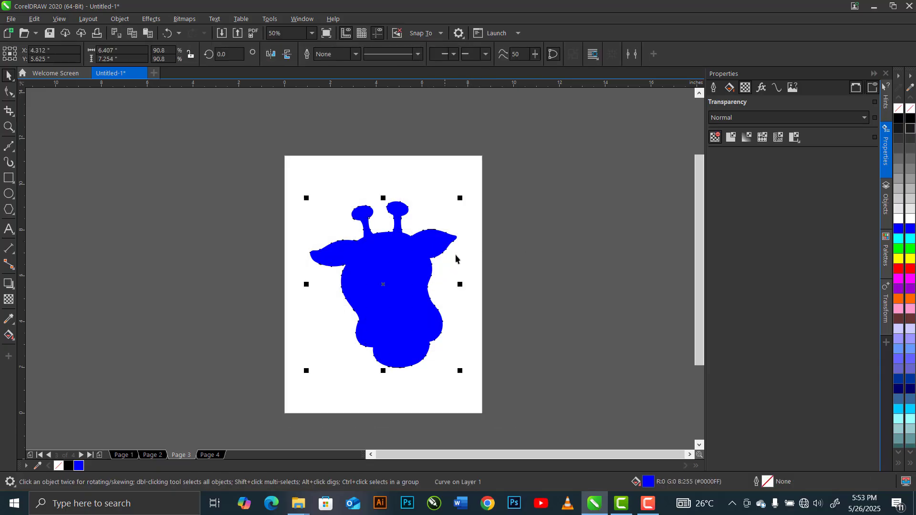
{"action": "left_click", "coordinate": [59, 469]}
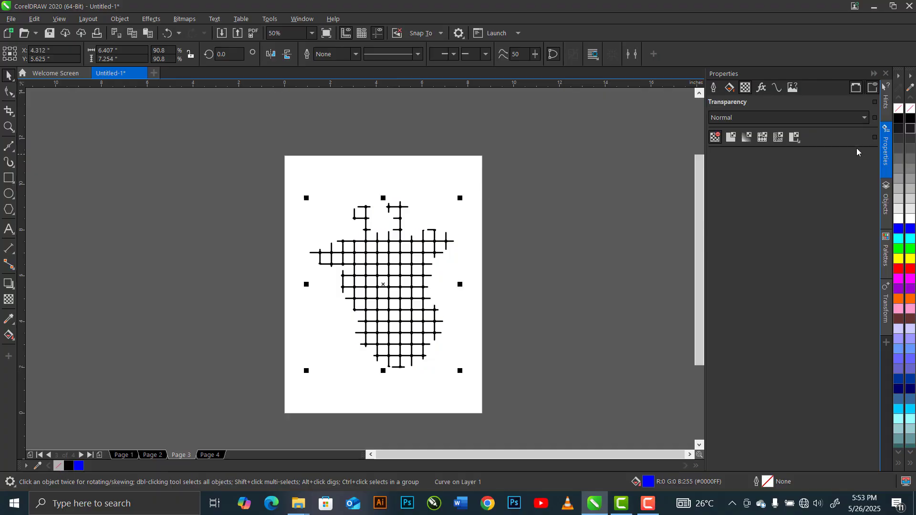
{"action": "right_click", "coordinate": [79, 468]}
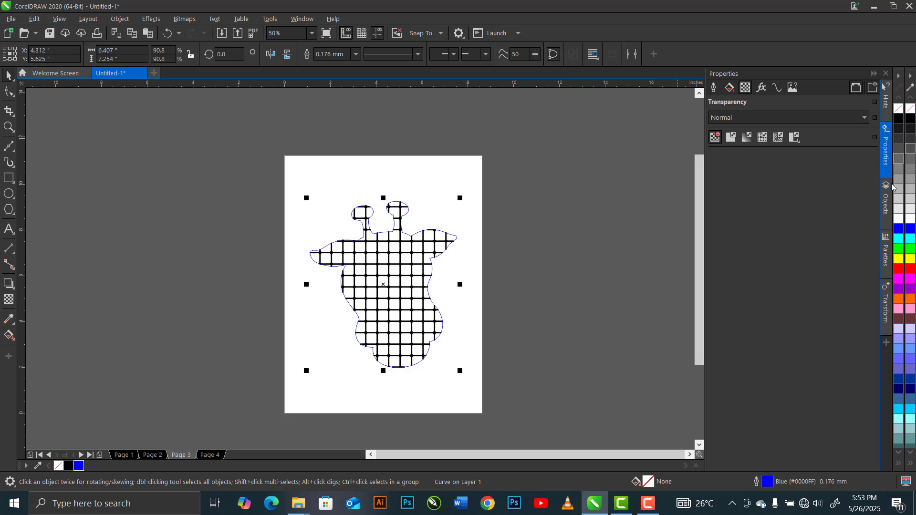
- Set the giraffe head's outline width to 2.0 mm with round corners and round line caps
{"action": "left_click", "coordinate": [887, 157]}
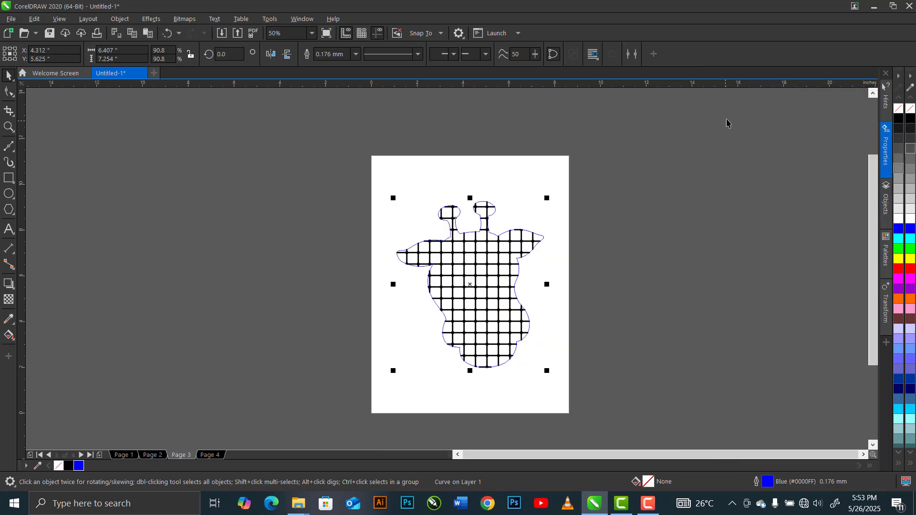
{"action": "left_click", "coordinate": [886, 155]}
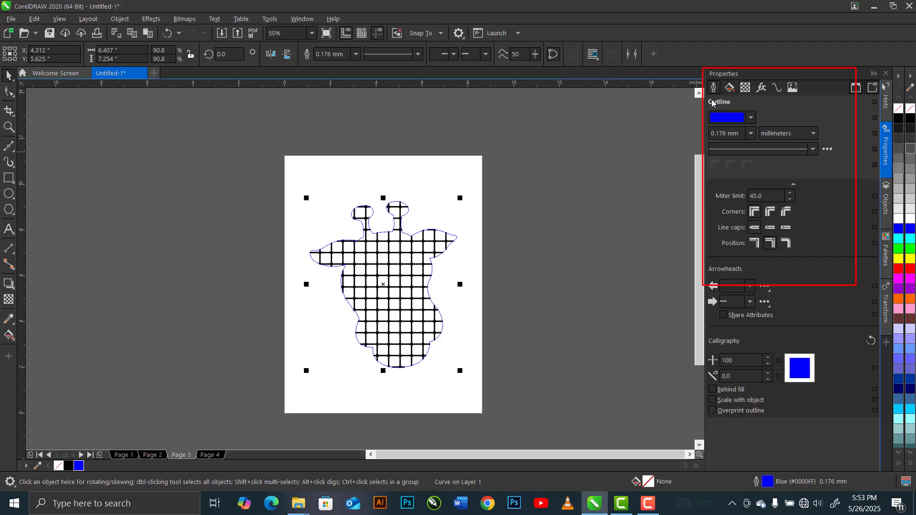
{"action": "left_click", "coordinate": [751, 134]}
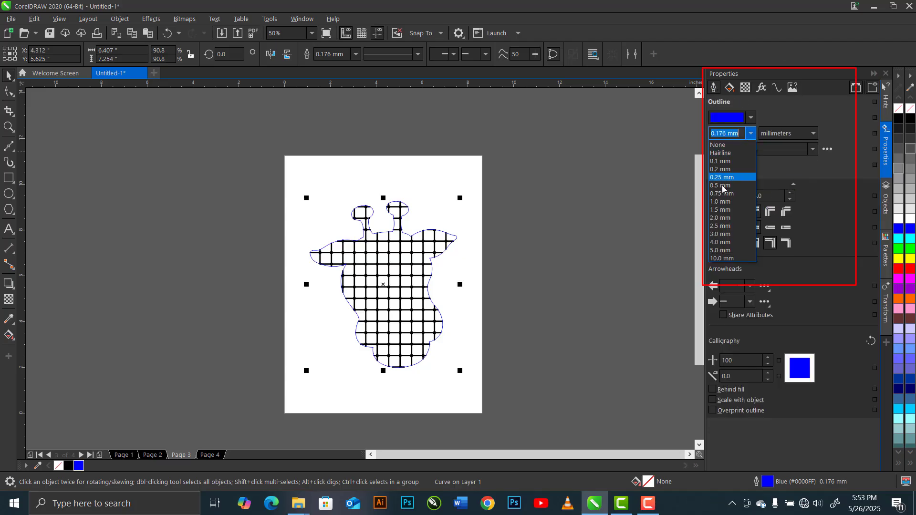
{"action": "left_click", "coordinate": [723, 218]}
{"action": "left_click", "coordinate": [769, 228]}
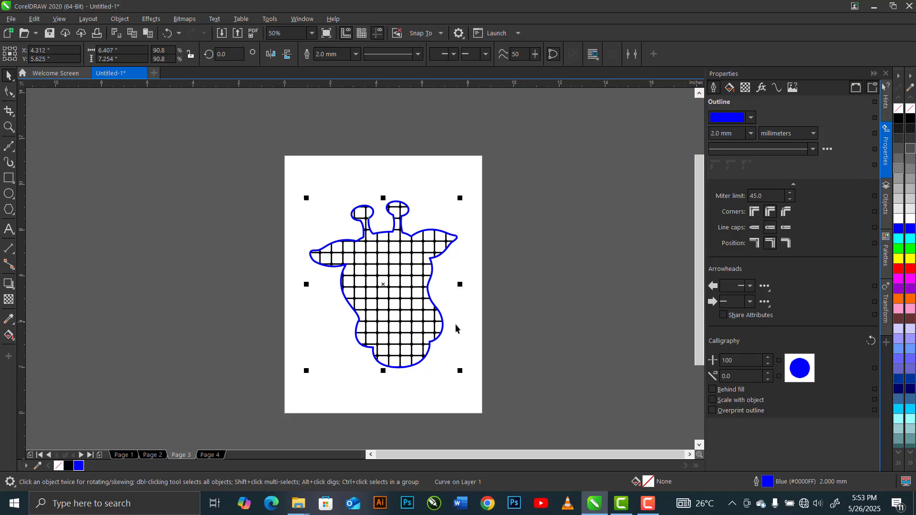
{"action": "left_click", "coordinate": [558, 342]}
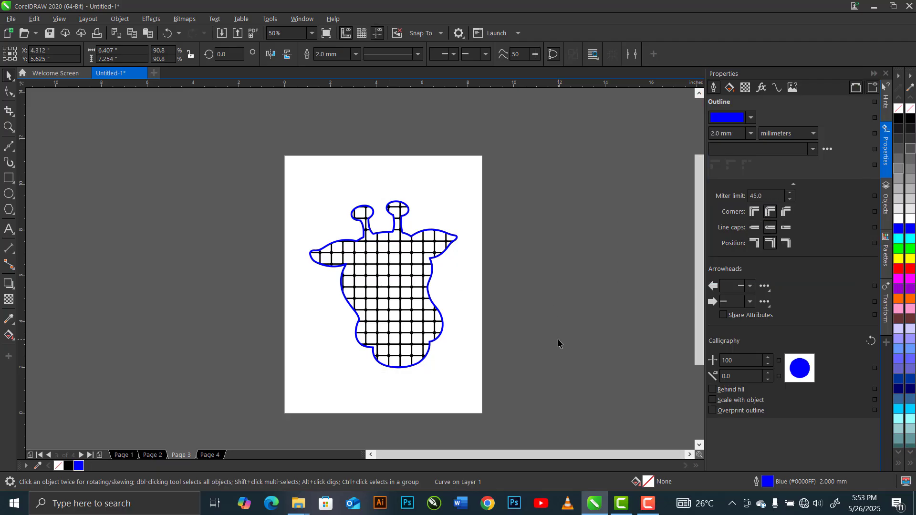
- Copy the 45-degree grid from Page 1 to Page 4 and centre it on the page over the animal outline
{"action": "left_click", "coordinate": [208, 454]}
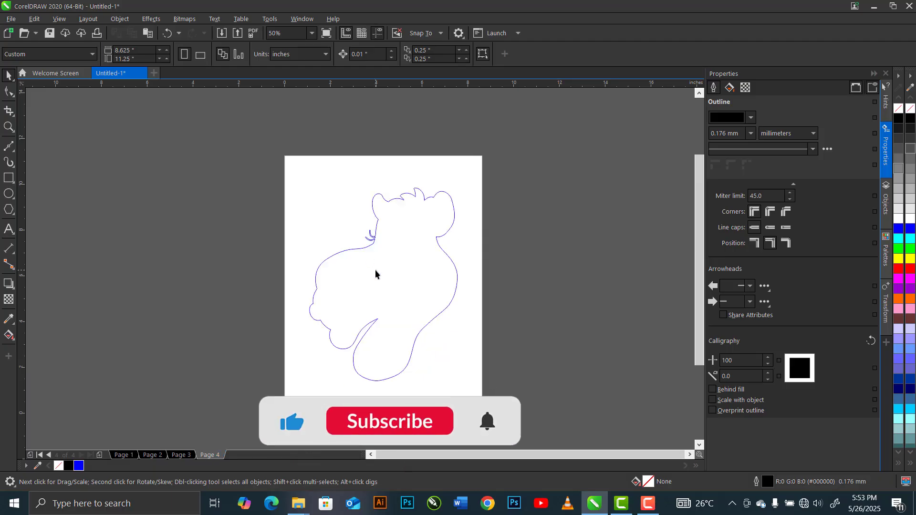
{"action": "left_click", "coordinate": [123, 454]}
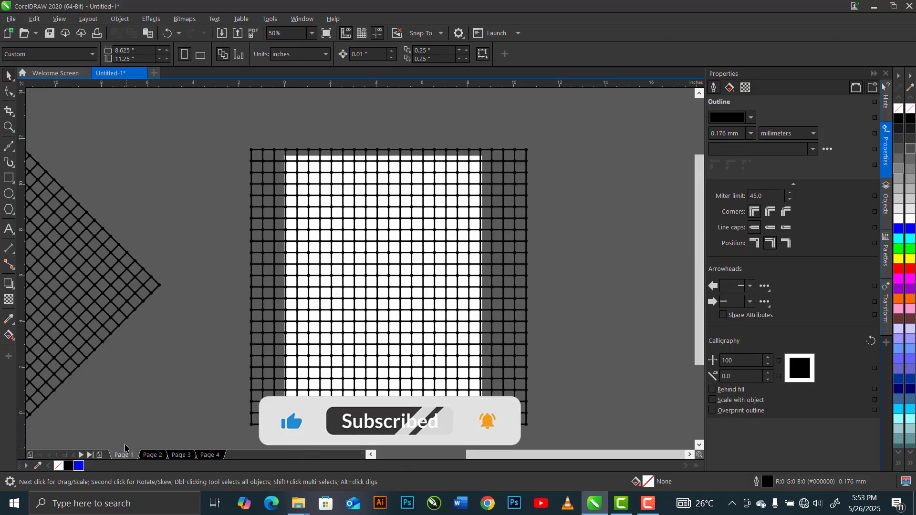
{"action": "left_click", "coordinate": [80, 252]}
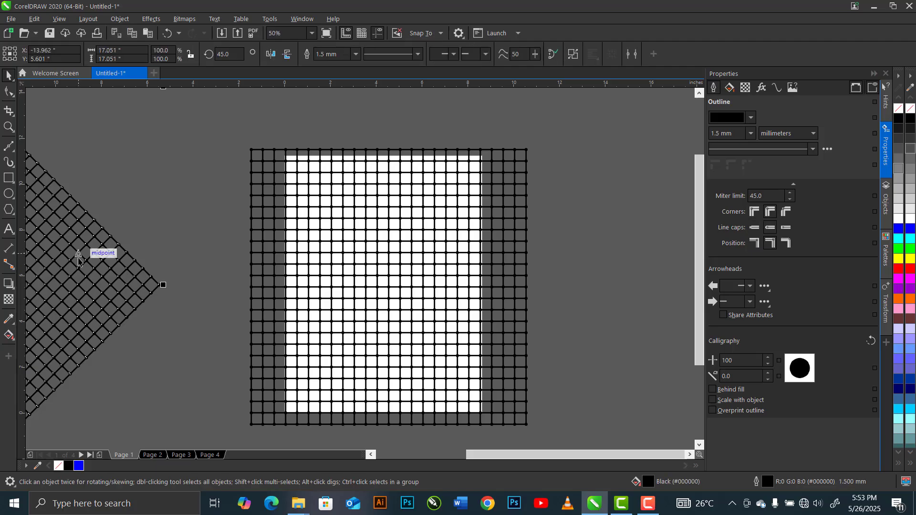
{"action": "key", "text": "ctrl+c"}
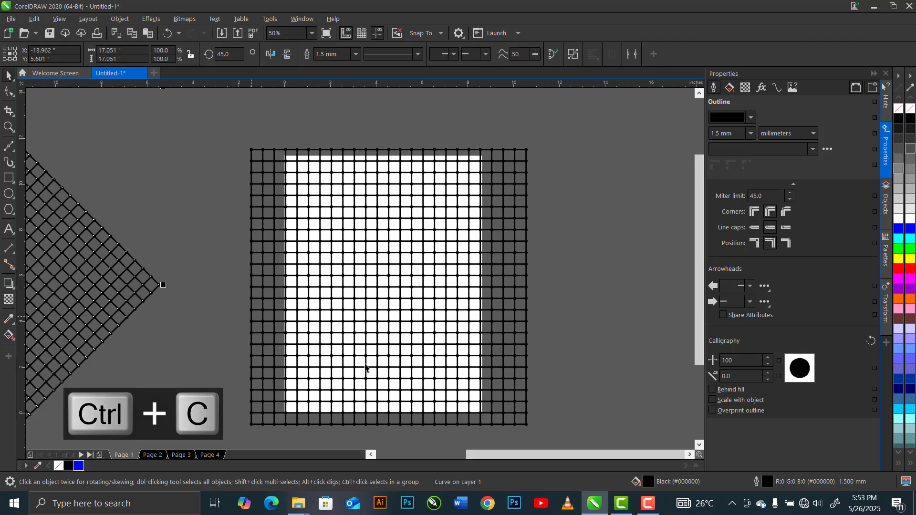
{"action": "left_click", "coordinate": [210, 455]}
{"action": "key", "text": "ctrl+v"}
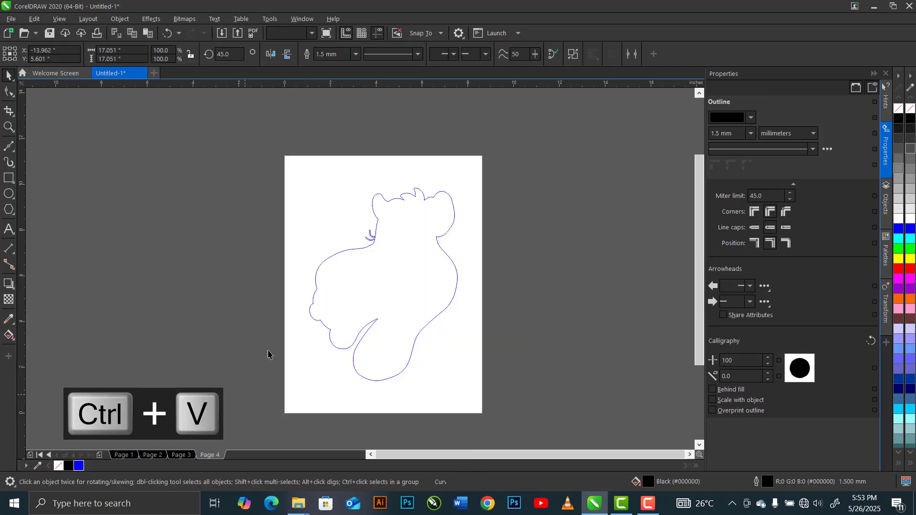
{"action": "key", "text": "p"}
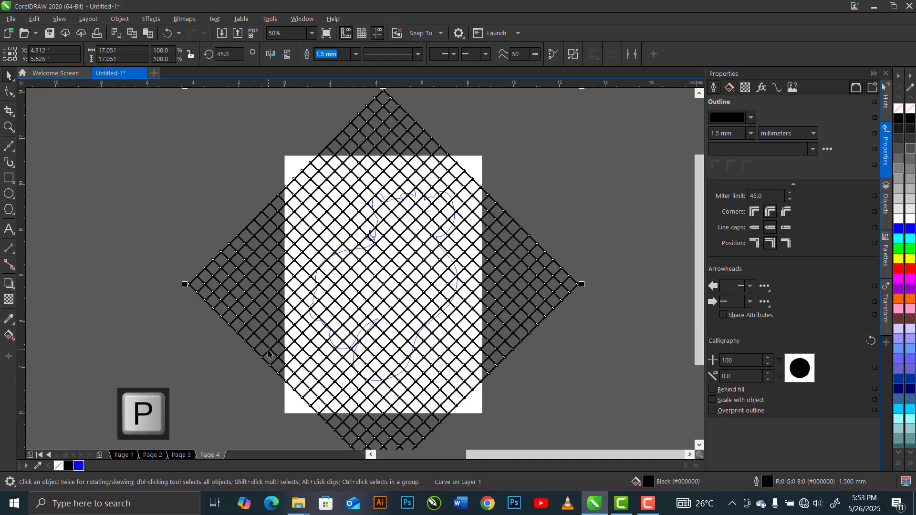
- Send the 45-degree grid behind the animal outline, intersect the two, and delete the original full-size grid
{"action": "key", "text": "shift+Page_Down"}
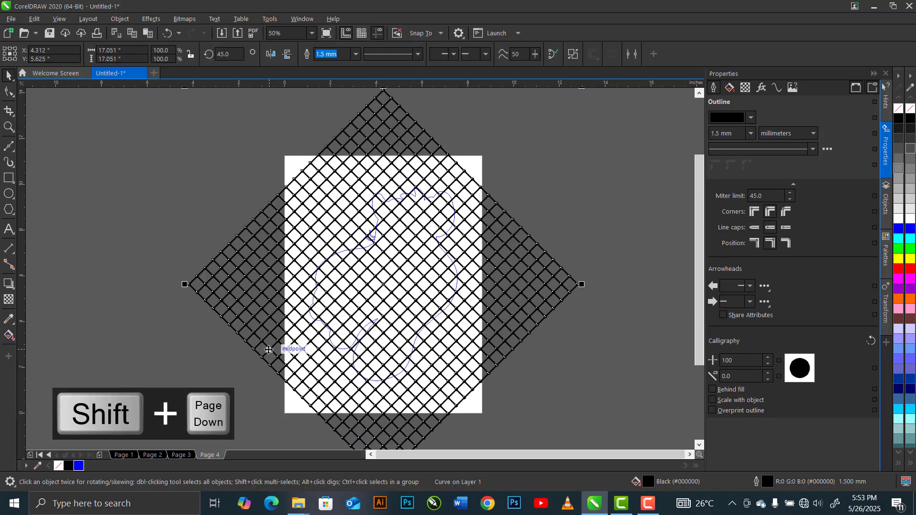
{"action": "key", "text": "ctrl+a"}
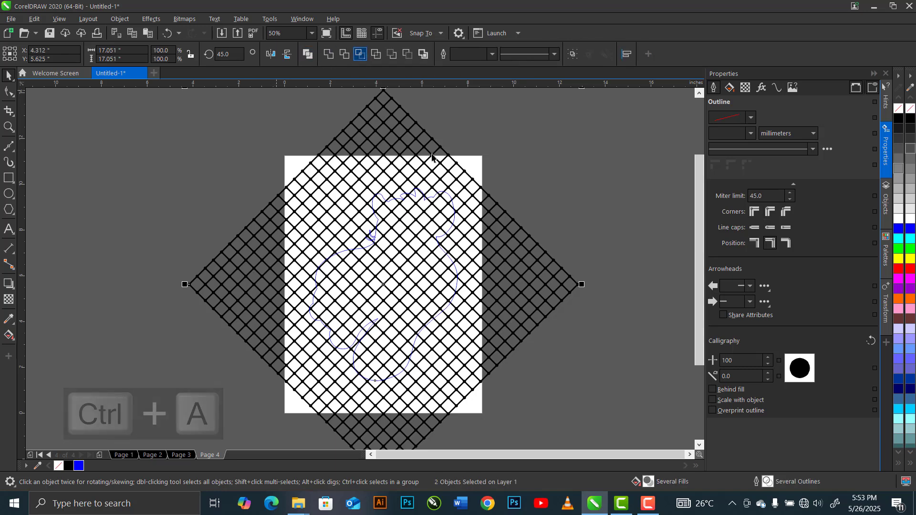
{"action": "left_click", "coordinate": [362, 53]}
{"action": "left_click", "coordinate": [410, 138]}
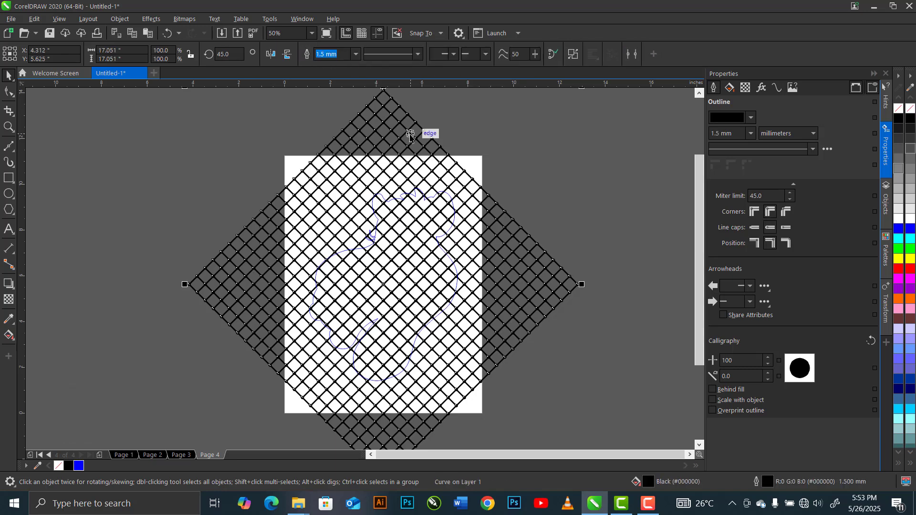
{"action": "key", "text": "Delete"}
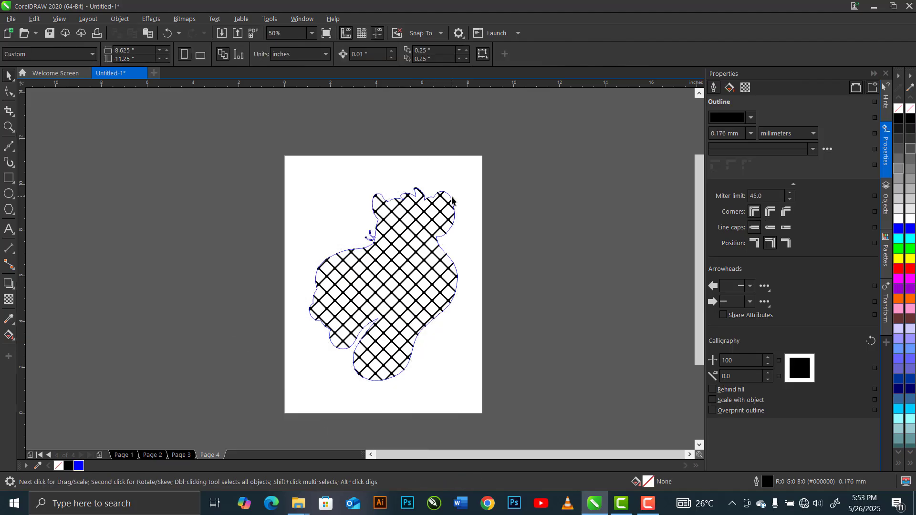
- Set the animal silhouette's outline width to 2.0 mm with round corners and round line caps
{"action": "scroll", "coordinate": [450, 195], "scroll_direction": "up", "scroll_amount": 5}
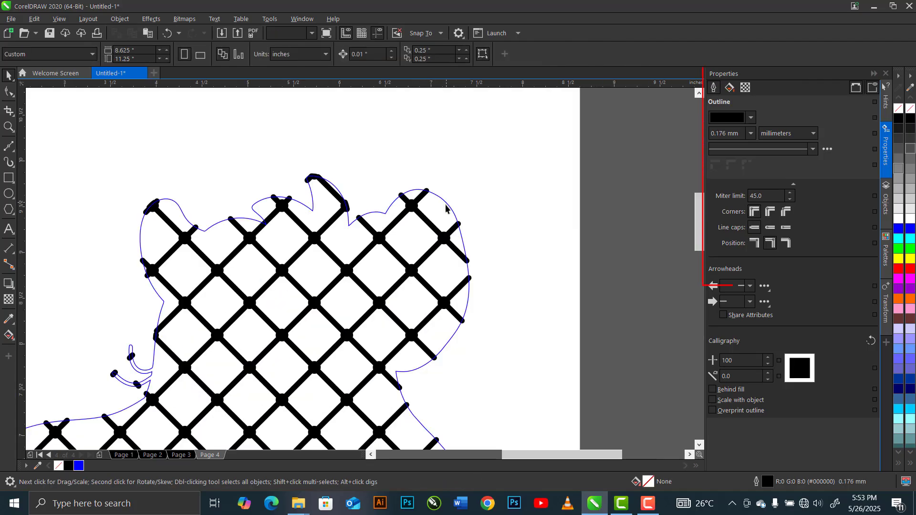
{"action": "left_click", "coordinate": [446, 206]}
{"action": "left_click", "coordinate": [751, 133]}
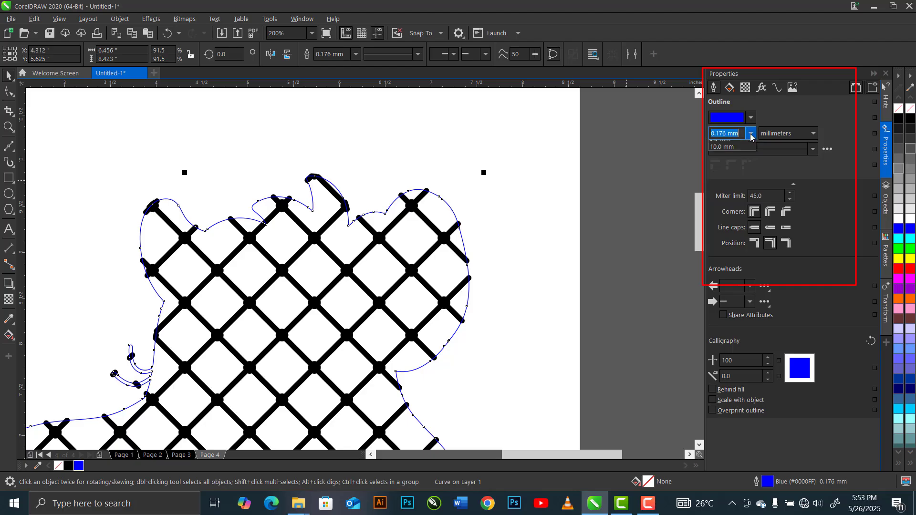
{"action": "left_click", "coordinate": [722, 217]}
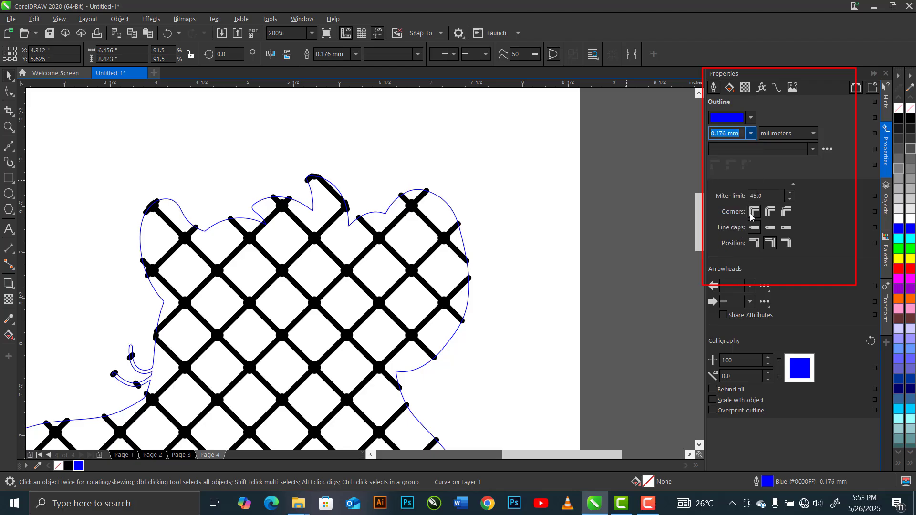
{"action": "left_click", "coordinate": [770, 227]}
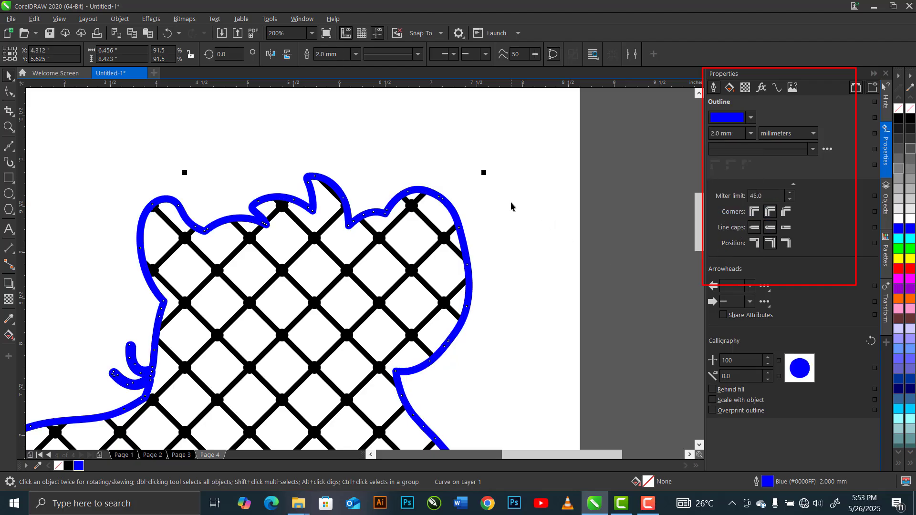
{"action": "scroll", "coordinate": [506, 208], "scroll_direction": "down", "scroll_amount": 2}
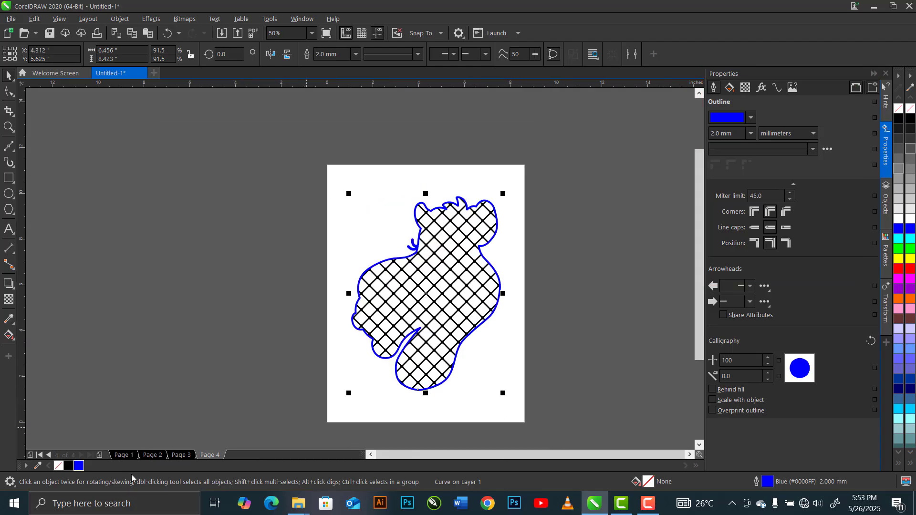
- On Page 3, start an open Bézier zigzag path above the giraffe's right-hand ear, running through the grid cells to the left side of the face
{"action": "left_click", "coordinate": [178, 456]}
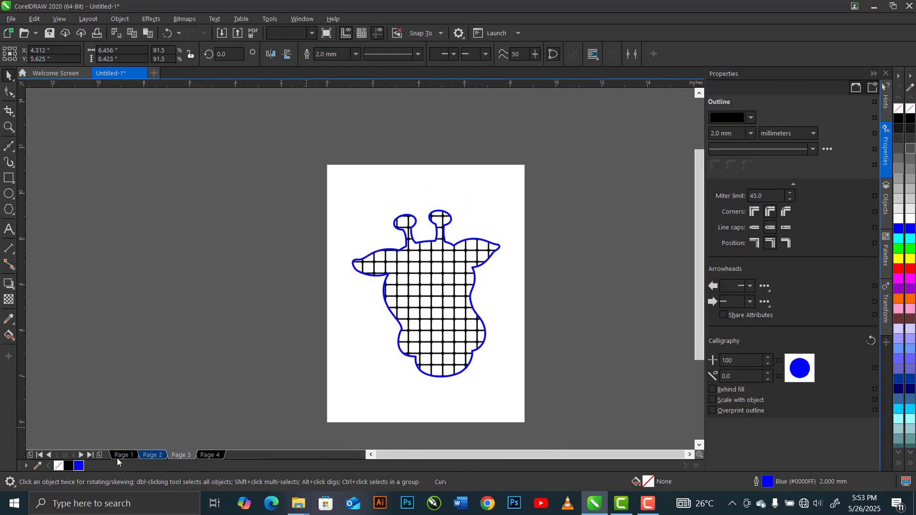
{"action": "scroll", "coordinate": [409, 306], "scroll_direction": "up", "scroll_amount": 1}
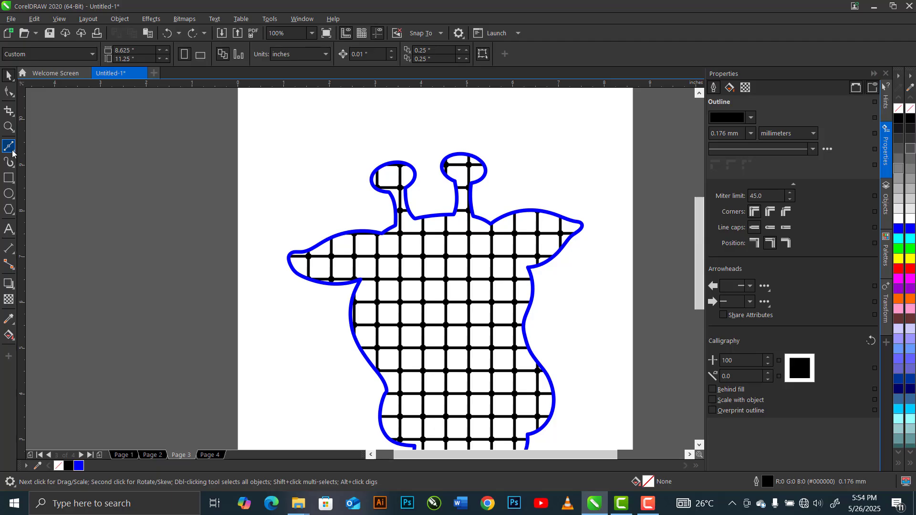
{"action": "left_click", "coordinate": [12, 153]}
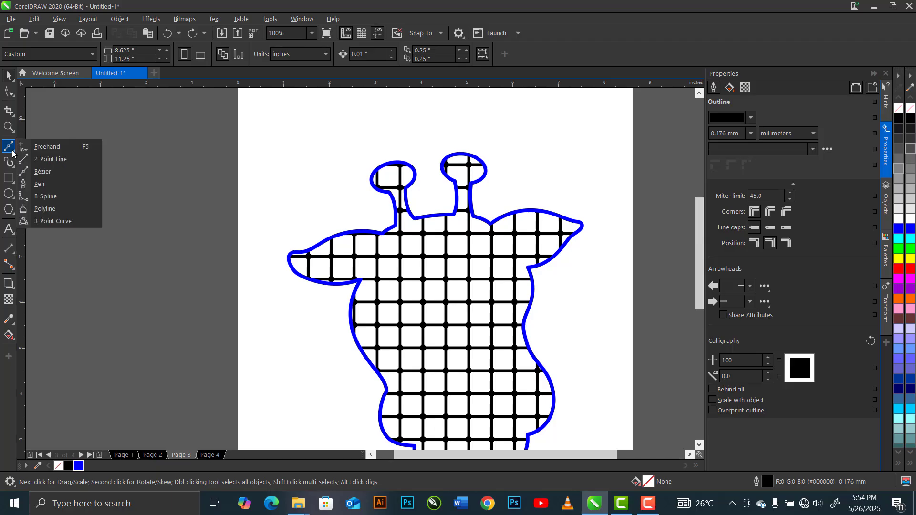
{"action": "left_click", "coordinate": [59, 173]}
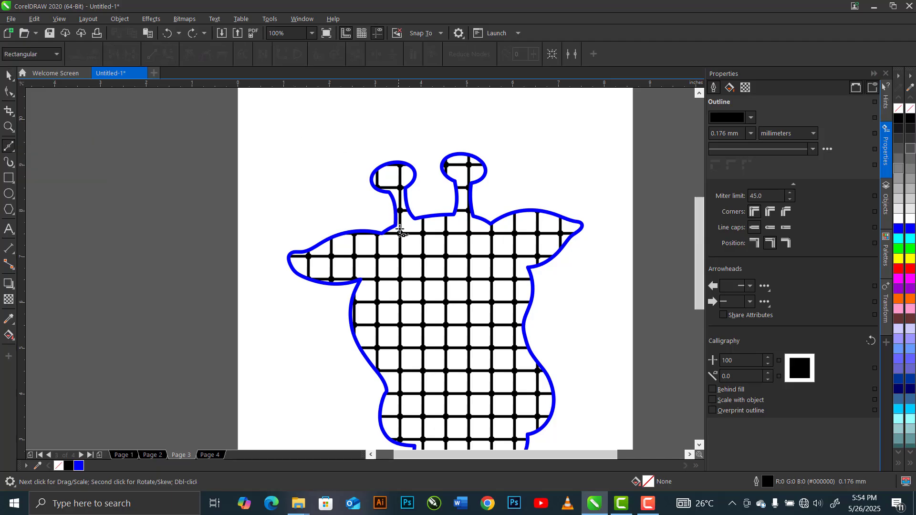
{"action": "left_click", "coordinate": [526, 184]}
{"action": "left_click", "coordinate": [526, 248]}
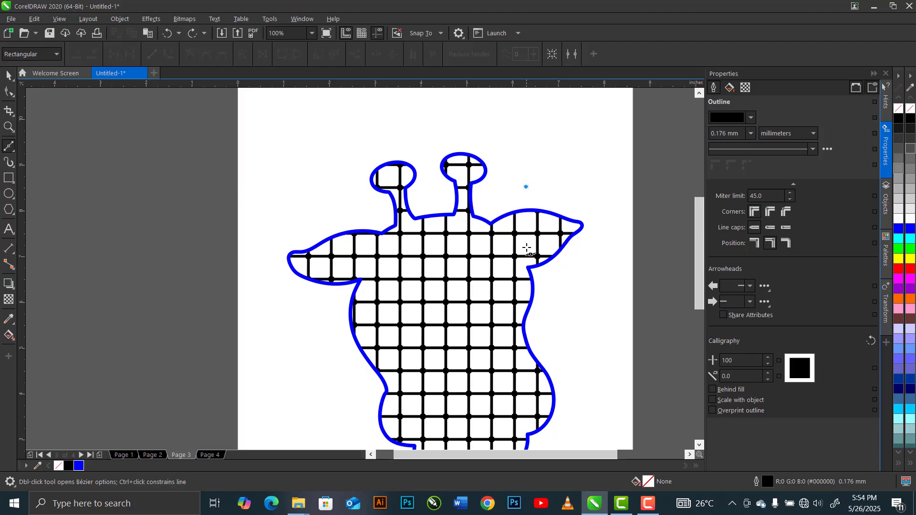
{"action": "double_click", "coordinate": [413, 242]}
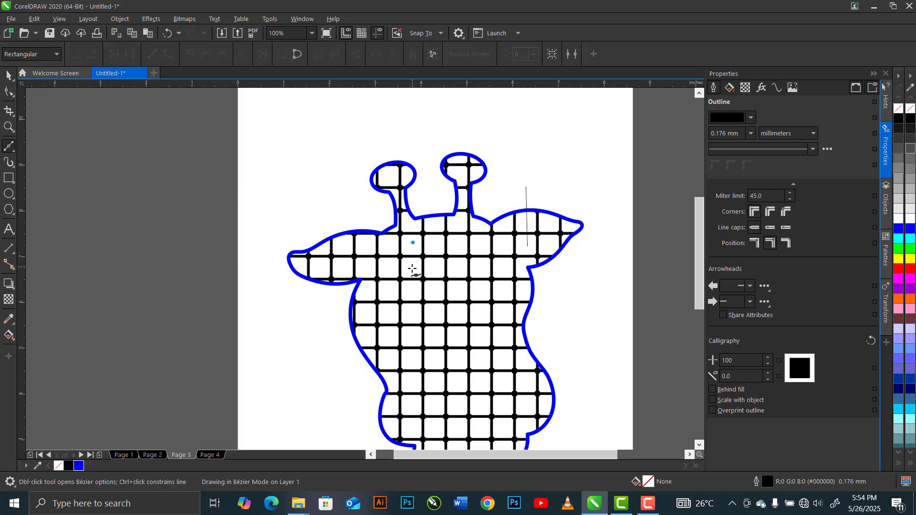
{"action": "left_click", "coordinate": [456, 267]}
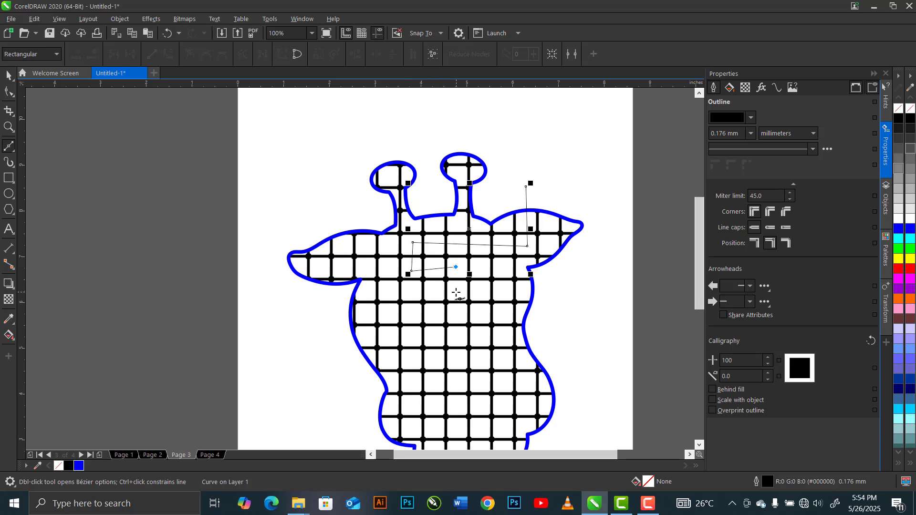
{"action": "left_click", "coordinate": [456, 292]}
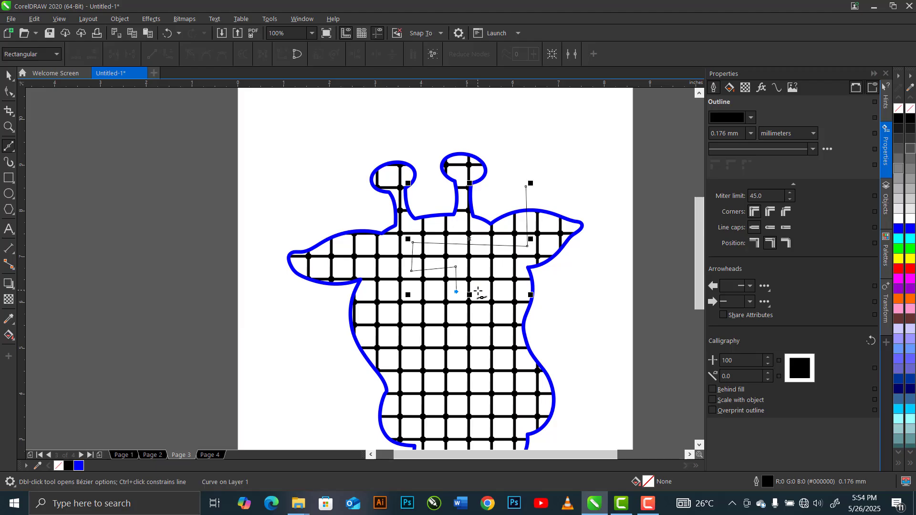
{"action": "double_click", "coordinate": [387, 290]}
{"action": "left_click", "coordinate": [386, 363]}
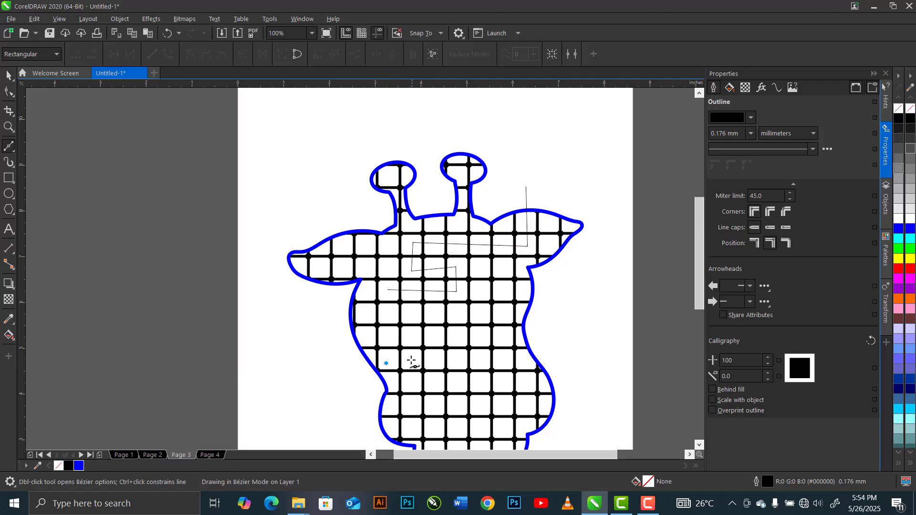
- Continue the Bézier path through the lower face cells and end it just below the chin, about 3.1 by 6.8 inches overall
{"action": "left_click", "coordinate": [411, 361]}
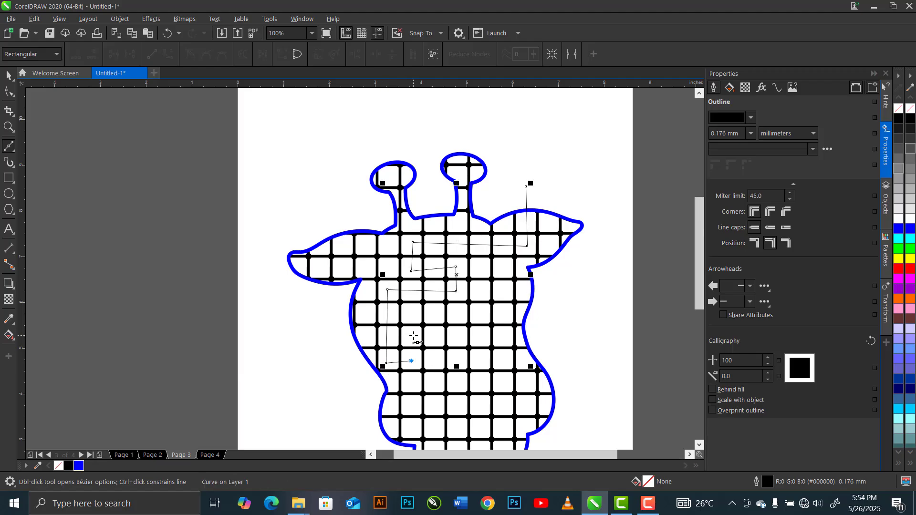
{"action": "left_click", "coordinate": [412, 337]}
{"action": "left_click", "coordinate": [505, 338]}
{"action": "left_click", "coordinate": [504, 431]}
{"action": "left_click", "coordinate": [477, 433]}
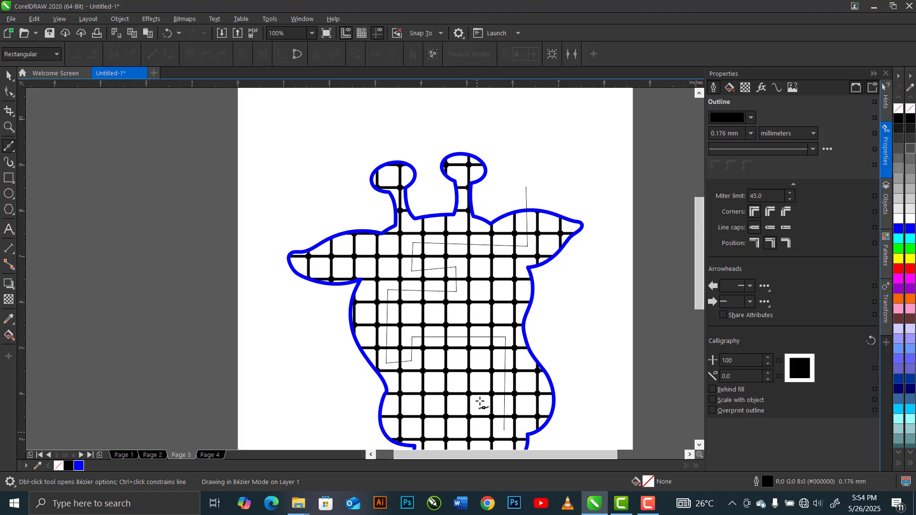
{"action": "left_click", "coordinate": [479, 384]}
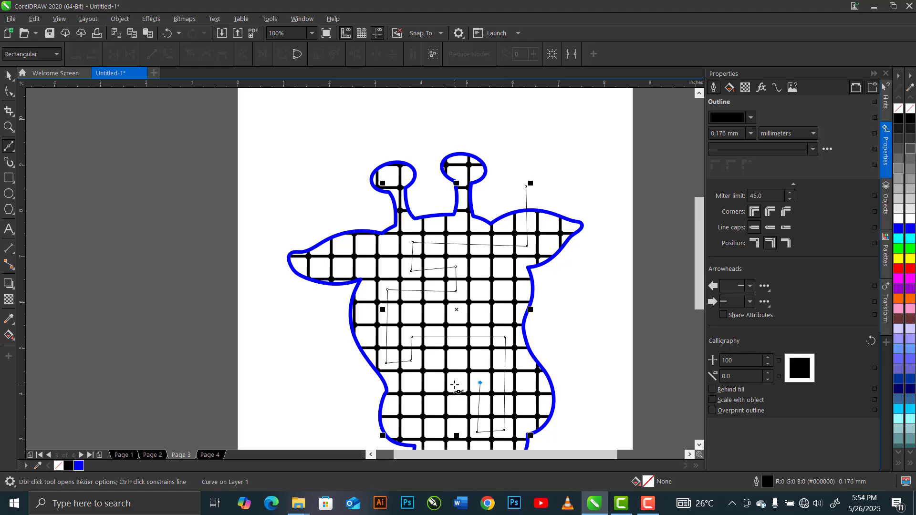
{"action": "left_click", "coordinate": [456, 383]}
{"action": "left_click", "coordinate": [700, 446]}
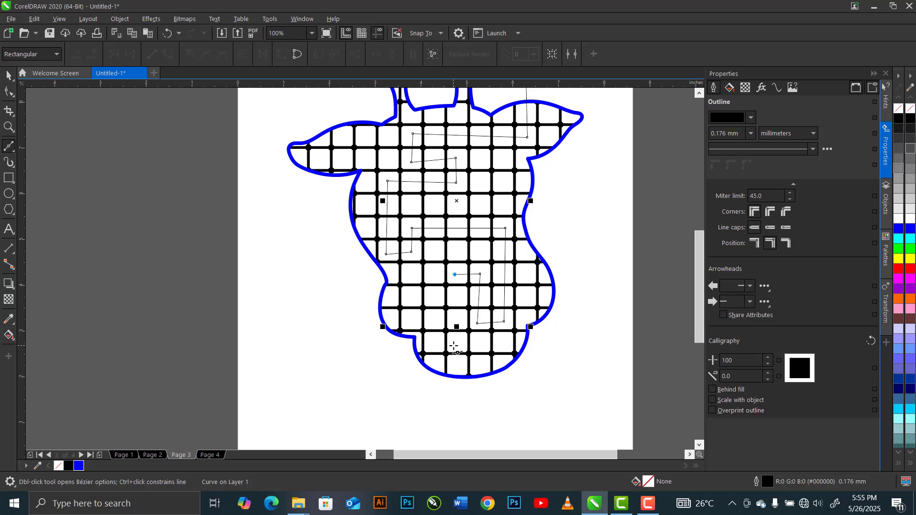
{"action": "left_click", "coordinate": [455, 345]}
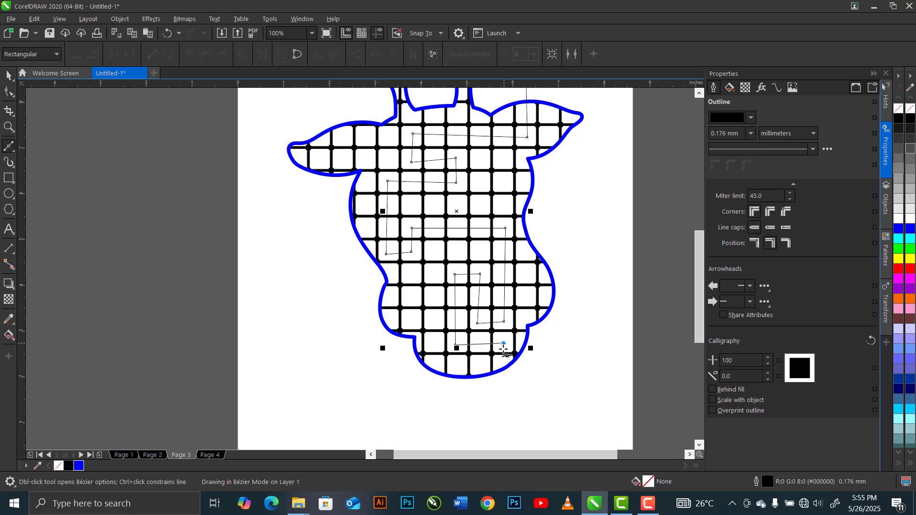
{"action": "left_click", "coordinate": [503, 343]}
{"action": "left_click", "coordinate": [503, 343]}
{"action": "key", "text": "space"}
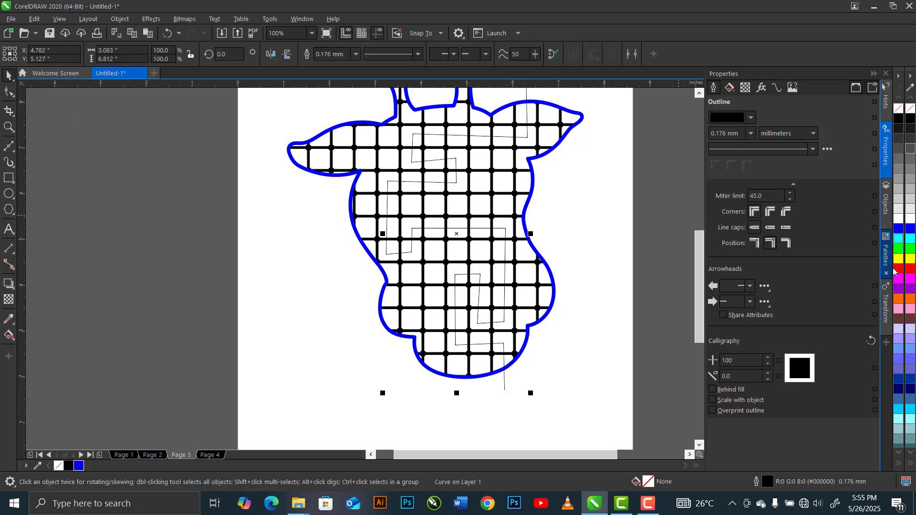
- Give the zigzag path a red 2.5 mm outline and lock it
{"action": "right_click", "coordinate": [899, 269]}
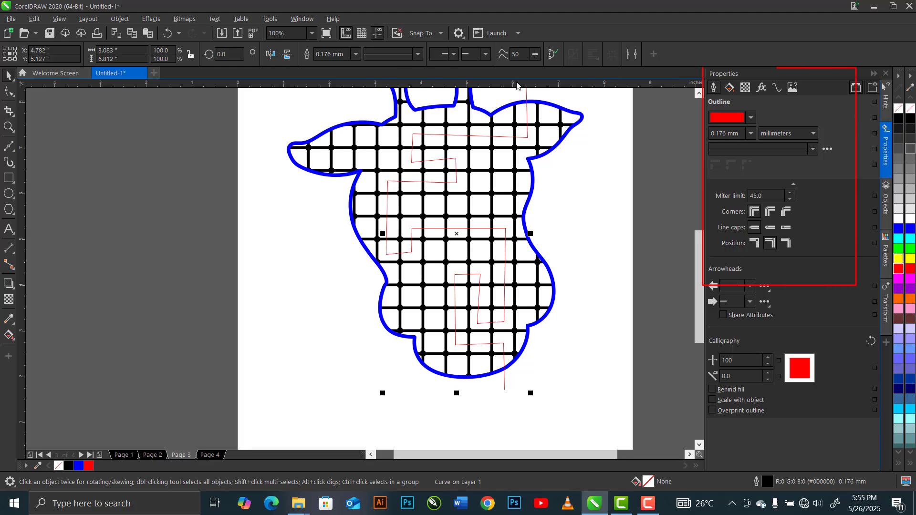
{"action": "left_click", "coordinate": [751, 133]}
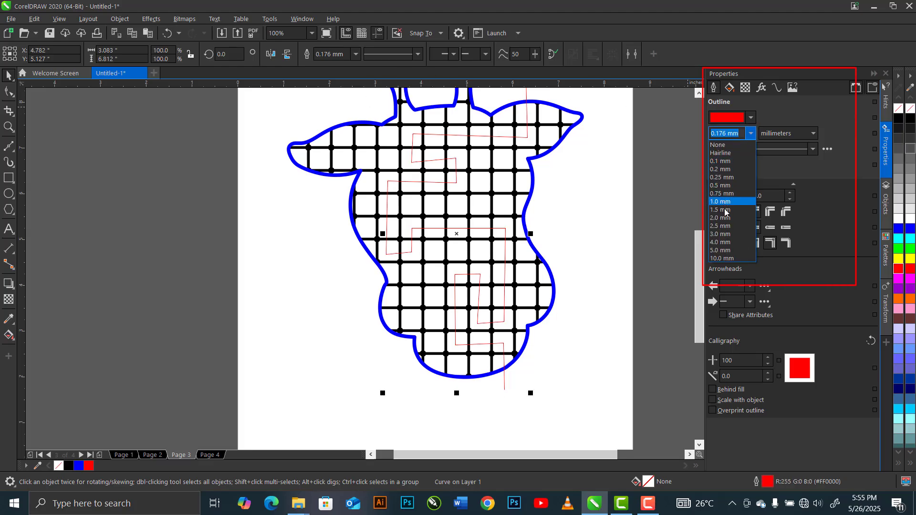
{"action": "left_click", "coordinate": [727, 226]}
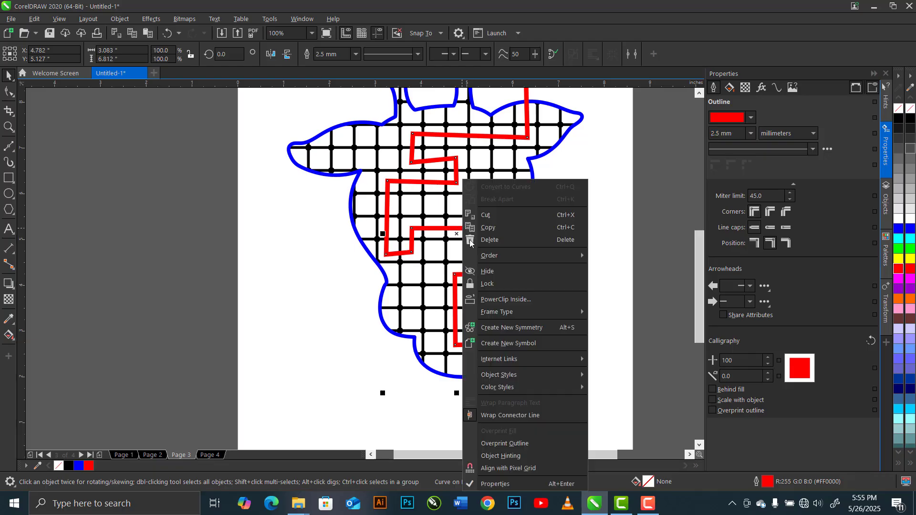
{"action": "left_click", "coordinate": [498, 286]}
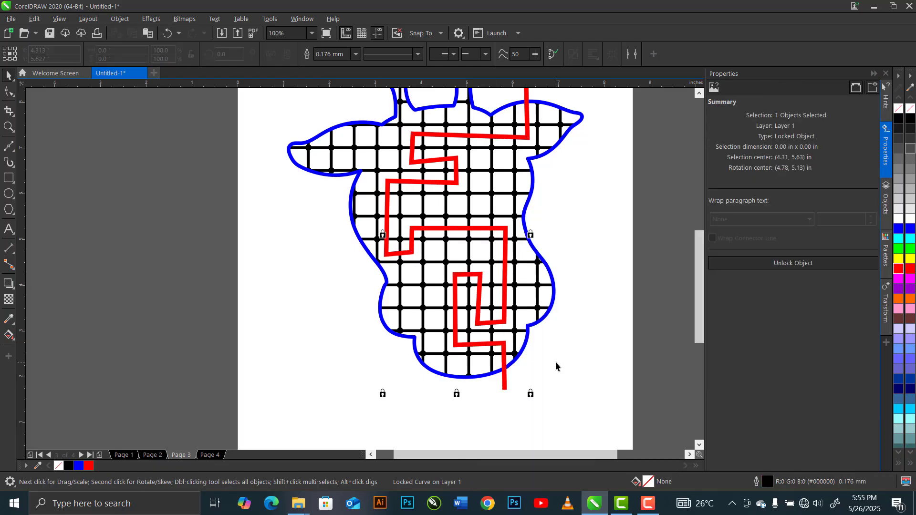
- Use Virtual Segment Delete to remove the chin outline and grid segments crossed by the lower part of the red path
{"action": "left_click", "coordinate": [12, 116]}
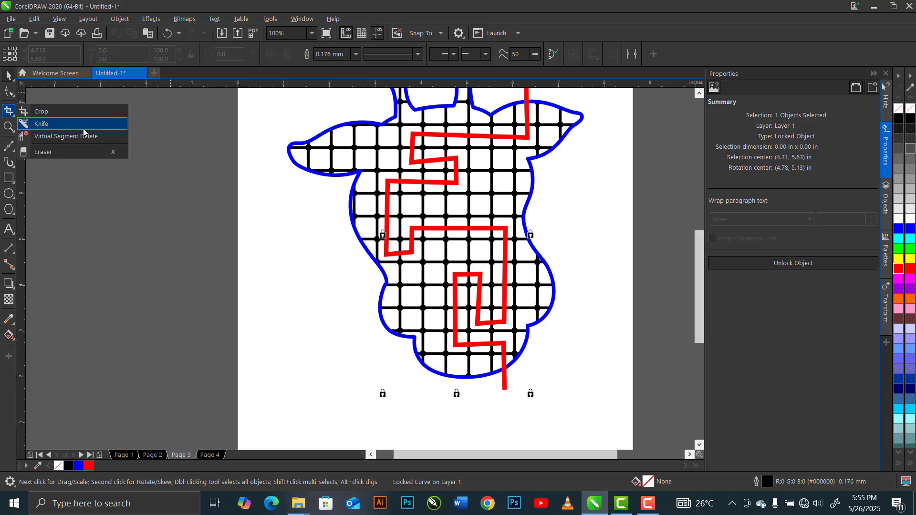
{"action": "left_click", "coordinate": [111, 138]}
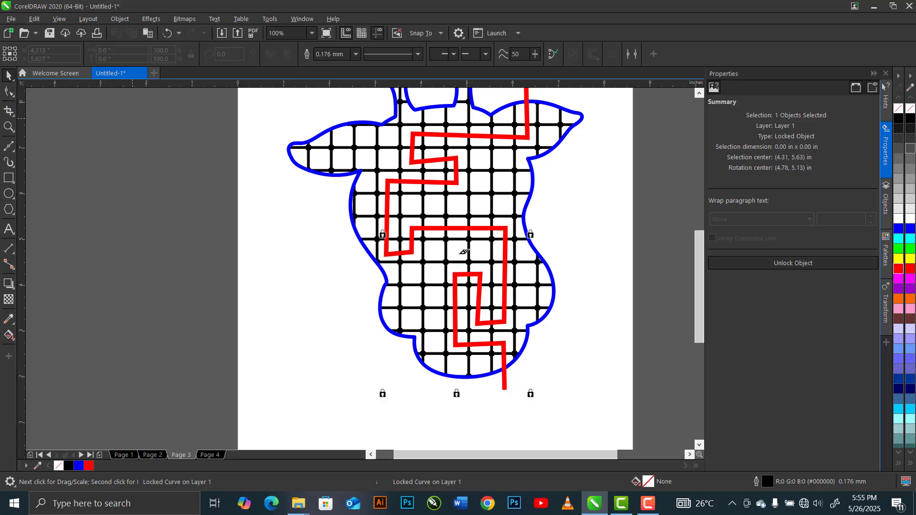
{"action": "left_click_drag", "start_coordinate": [500, 370], "coordinate": [518, 388]}
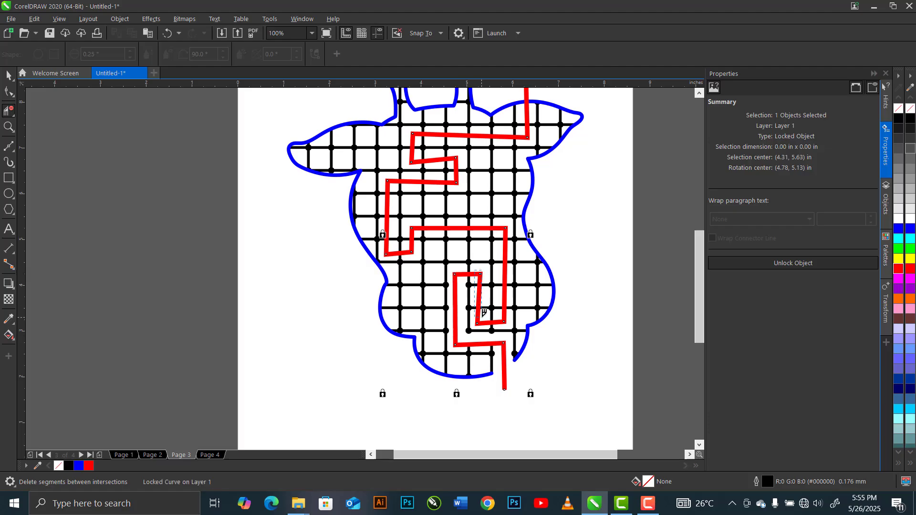
{"action": "left_click_drag", "start_coordinate": [484, 316], "coordinate": [498, 320]}
{"action": "left_click_drag", "start_coordinate": [504, 251], "coordinate": [507, 311]}
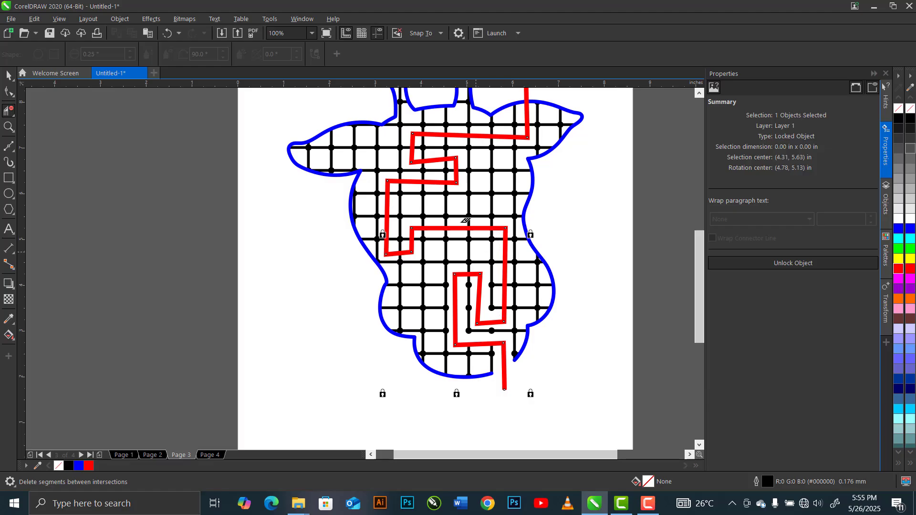
{"action": "left_click_drag", "start_coordinate": [410, 225], "coordinate": [413, 245]}
{"action": "key", "text": "ctrl+z"}
{"action": "key", "text": "ctrl+z"}
{"action": "key", "text": "ctrl+z"}
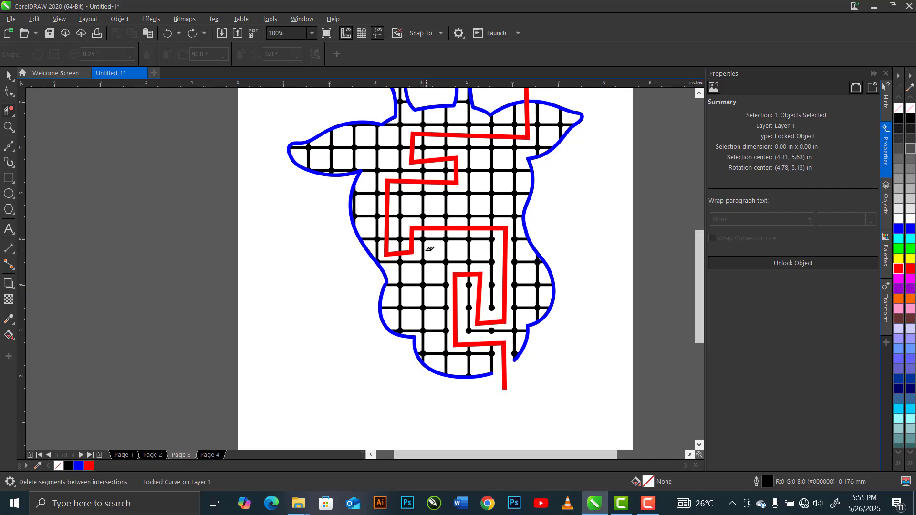
- Delete the remaining grid segments crossed by the upper red path and the right-hand ear outline where the path enters
{"action": "left_click_drag", "start_coordinate": [440, 222], "coordinate": [493, 228]}
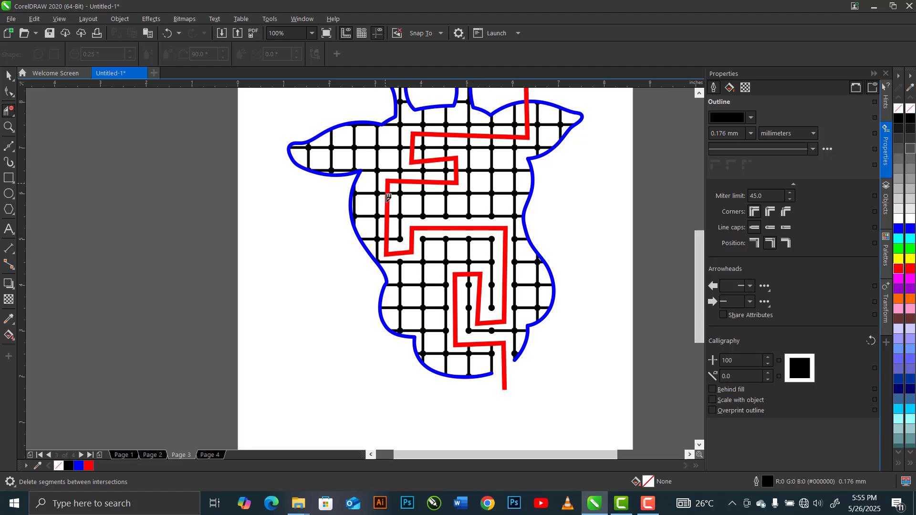
{"action": "left_click_drag", "start_coordinate": [391, 239], "coordinate": [392, 240]}
{"action": "left_click_drag", "start_coordinate": [392, 176], "coordinate": [470, 165]}
{"action": "left_click_drag", "start_coordinate": [412, 131], "coordinate": [527, 137]}
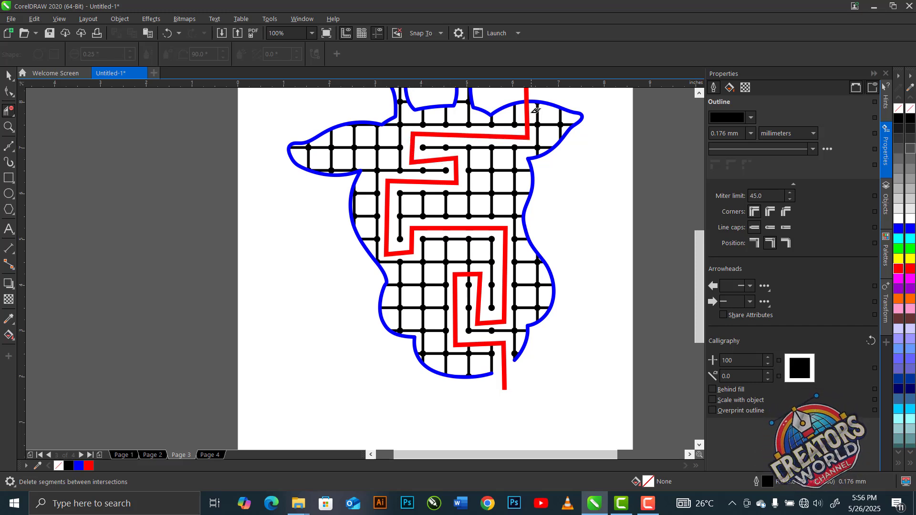
{"action": "left_click", "coordinate": [527, 98]}
{"action": "left_click", "coordinate": [522, 125]}
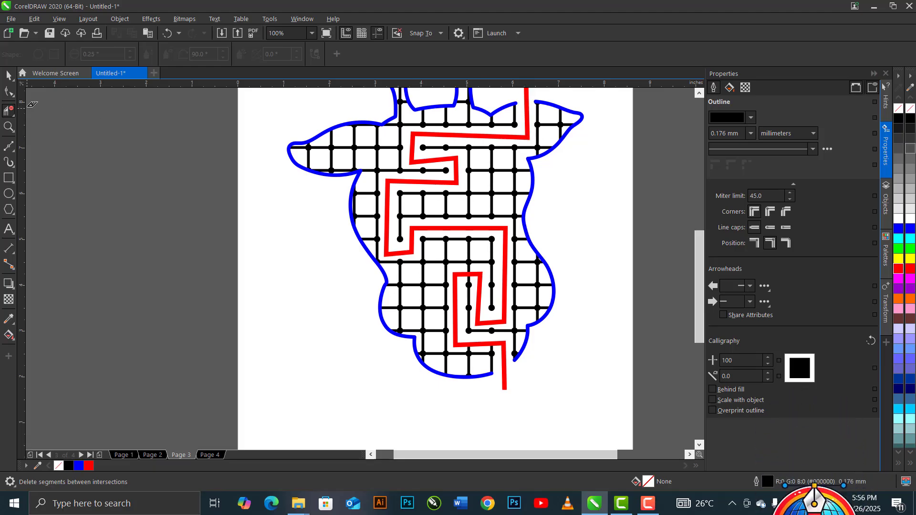
{"action": "left_click", "coordinate": [7, 75]}
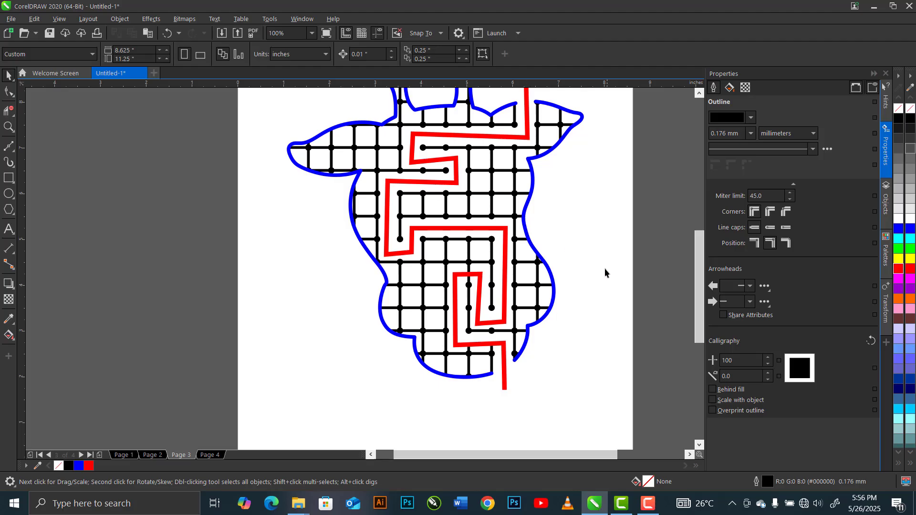
- Use Virtual Segment Delete to thin out the grid across the giraffe's forehead and upper face, opening false corridors beside the red path
{"action": "scroll", "coordinate": [499, 253], "scroll_direction": "up", "scroll_amount": 3}
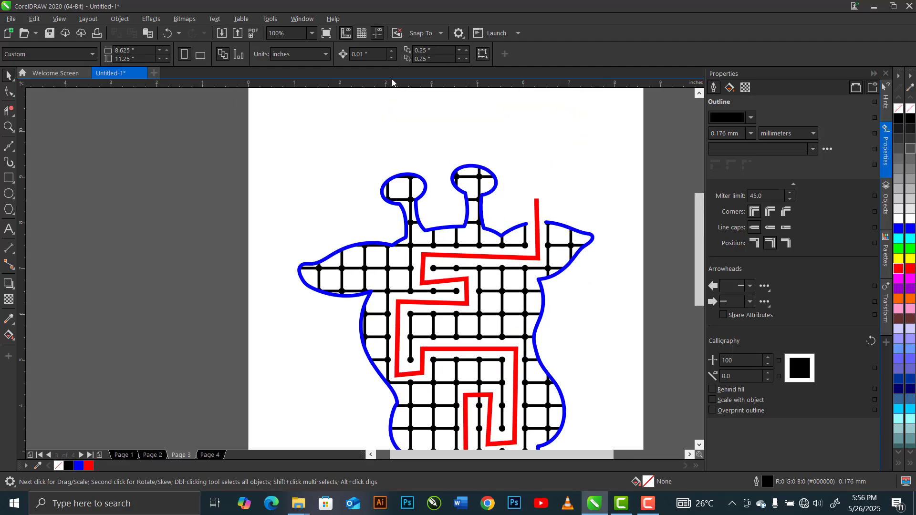
{"action": "left_click", "coordinate": [12, 116]}
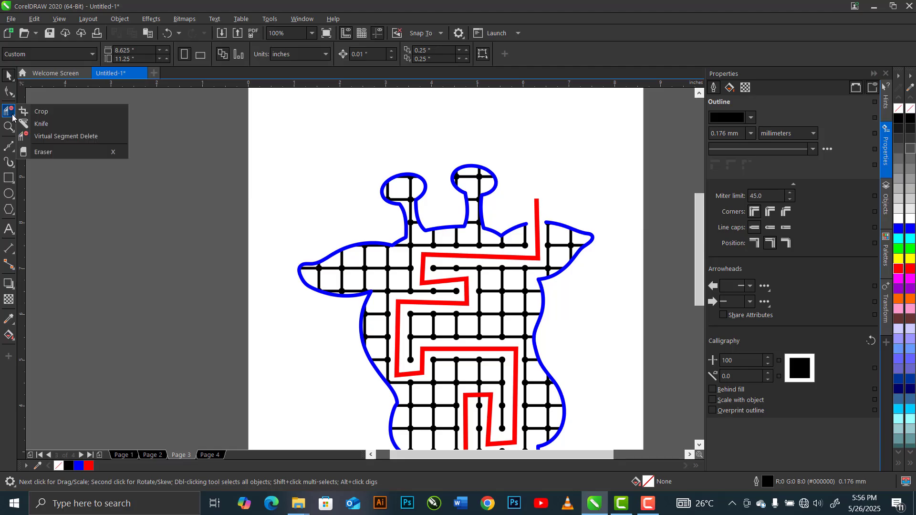
{"action": "left_click", "coordinate": [71, 135]}
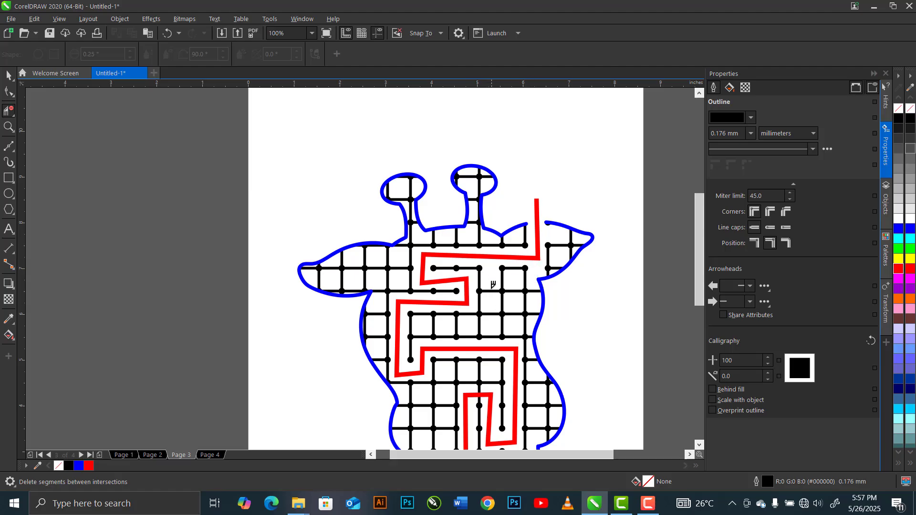
{"action": "left_click_drag", "start_coordinate": [471, 330], "coordinate": [447, 329]}
{"action": "left_click_drag", "start_coordinate": [502, 278], "coordinate": [519, 289]}
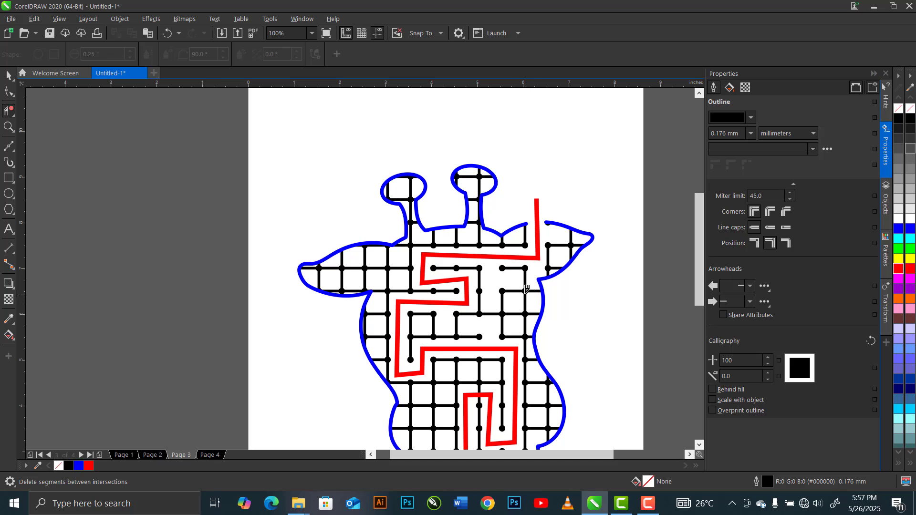
{"action": "left_click", "coordinate": [525, 302]}
{"action": "left_click", "coordinate": [513, 314]}
{"action": "left_click", "coordinate": [466, 244]}
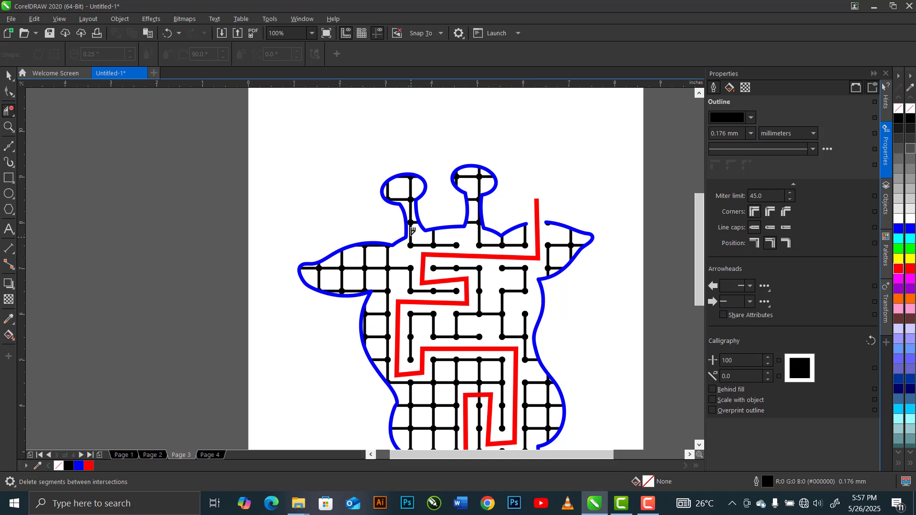
- Delete selected grid segments inside both horns, the left-hand ear and the adjoining side of the face
{"action": "left_click_drag", "start_coordinate": [411, 194], "coordinate": [398, 199]}
{"action": "left_click", "coordinate": [472, 222]}
{"action": "left_click", "coordinate": [487, 176]}
{"action": "left_click", "coordinate": [479, 188]}
{"action": "left_click", "coordinate": [479, 233]}
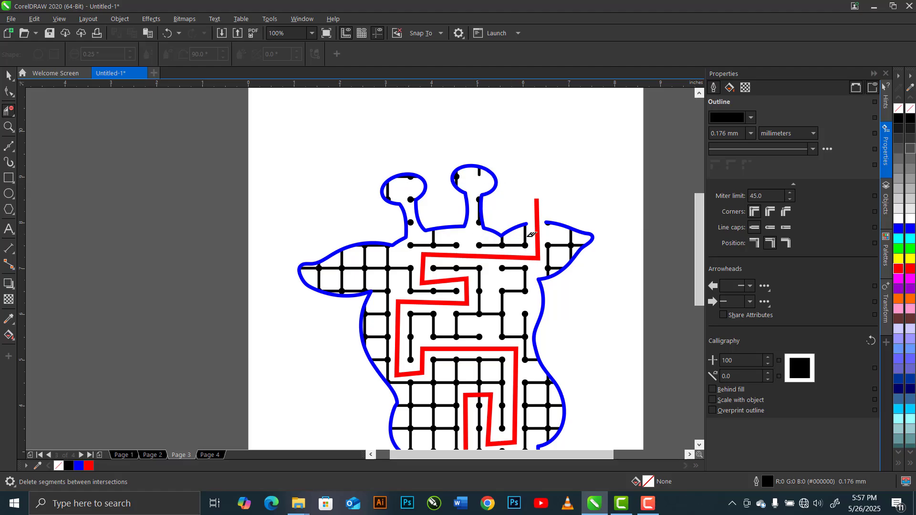
{"action": "left_click_drag", "start_coordinate": [371, 282], "coordinate": [387, 263]}
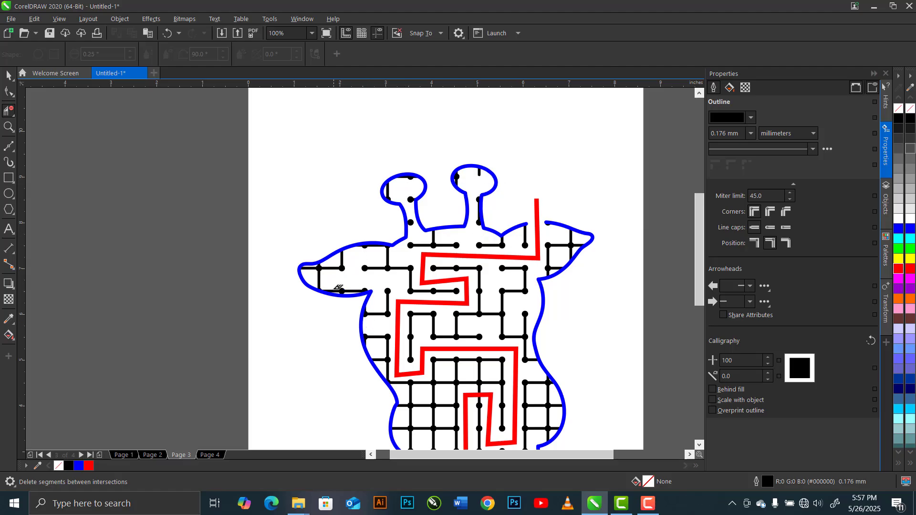
{"action": "left_click_drag", "start_coordinate": [337, 289], "coordinate": [304, 267]}
- Thin out the grid segments in the lower face, both cheeks, the chin and the right-hand ear
{"action": "left_click_drag", "start_coordinate": [385, 349], "coordinate": [491, 396]}
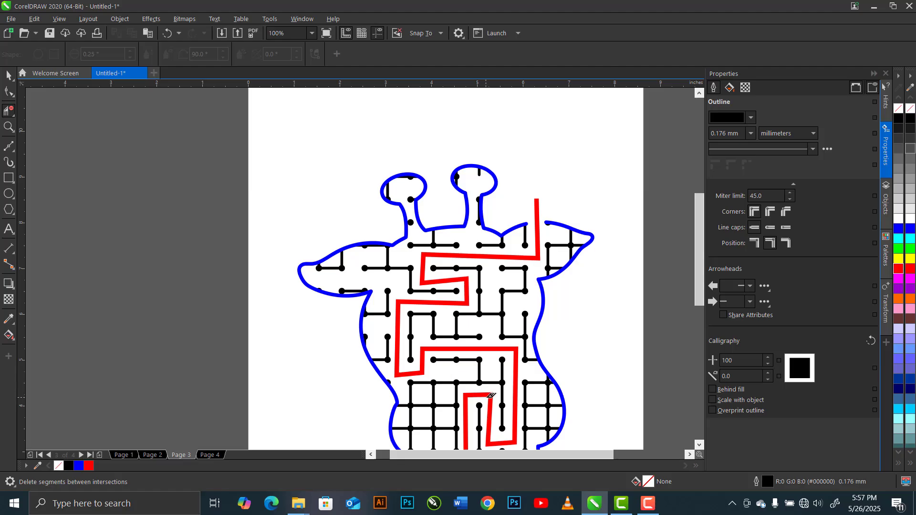
{"action": "left_click_drag", "start_coordinate": [550, 380], "coordinate": [558, 415]}
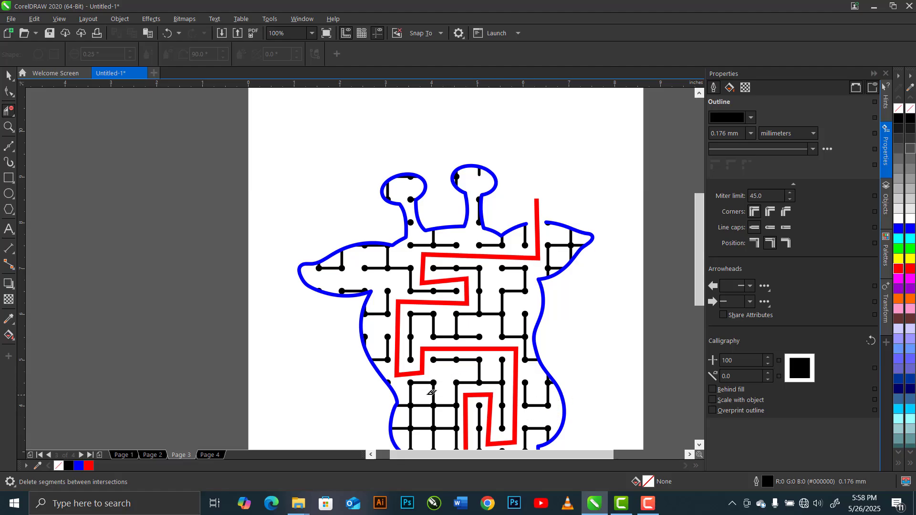
{"action": "scroll", "coordinate": [425, 413], "scroll_direction": "down", "scroll_amount": 3}
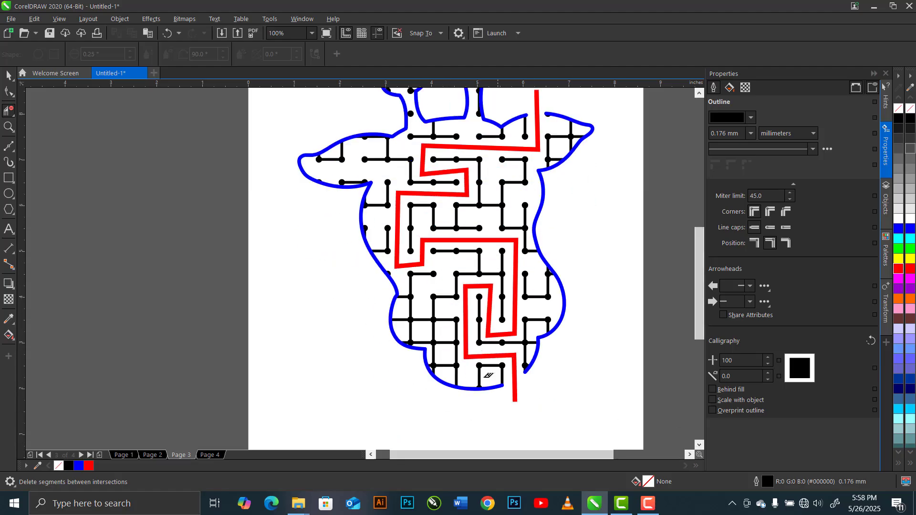
{"action": "left_click_drag", "start_coordinate": [487, 376], "coordinate": [533, 348]}
{"action": "left_click_drag", "start_coordinate": [447, 313], "coordinate": [445, 362]}
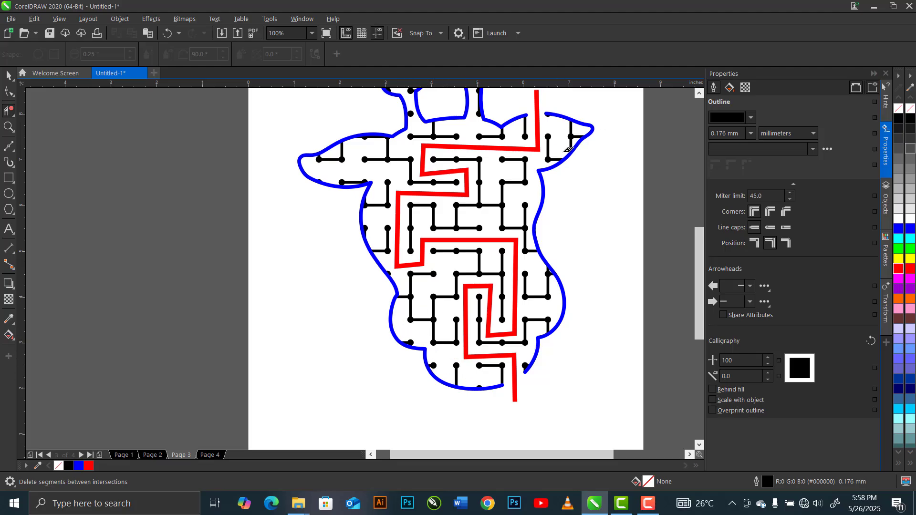
- Unlock the red path and give all the maze objects on the page a black outline
{"action": "scroll", "coordinate": [579, 133], "scroll_direction": "down", "scroll_amount": 3}
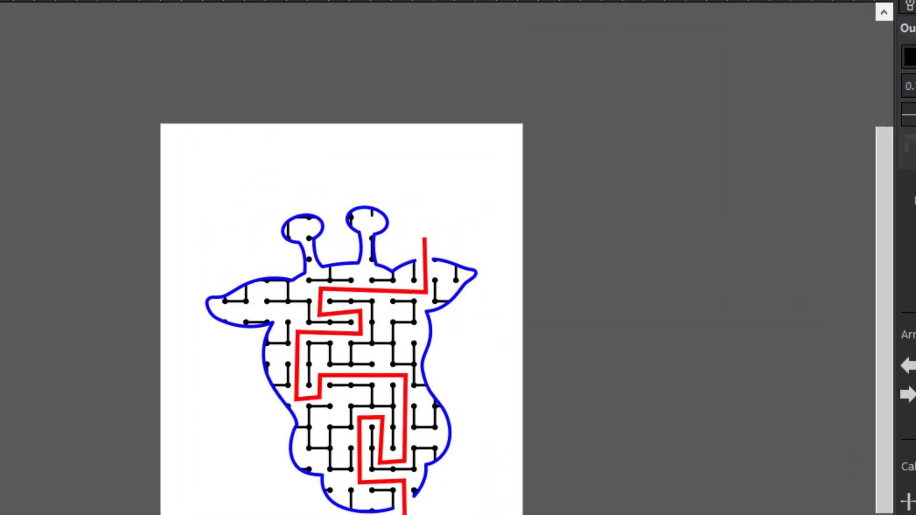
{"action": "left_click", "coordinate": [425, 258]}
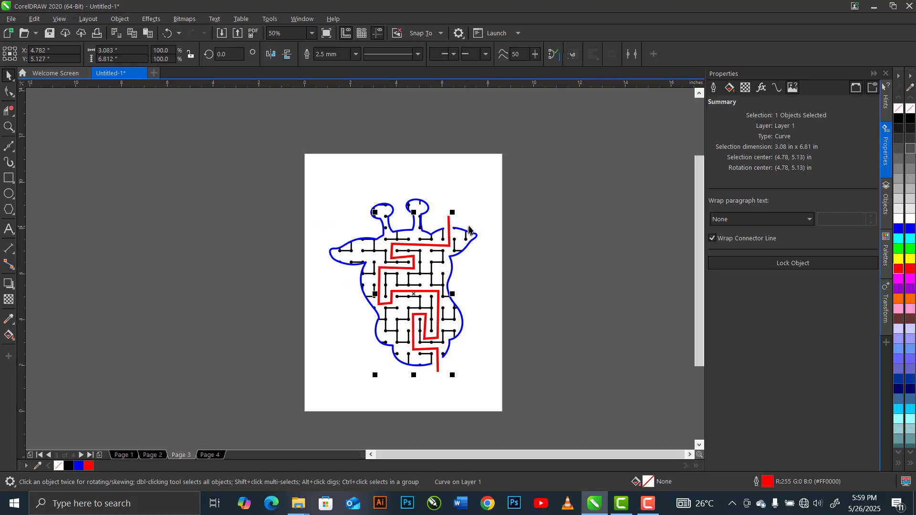
{"action": "left_click", "coordinate": [278, 151]}
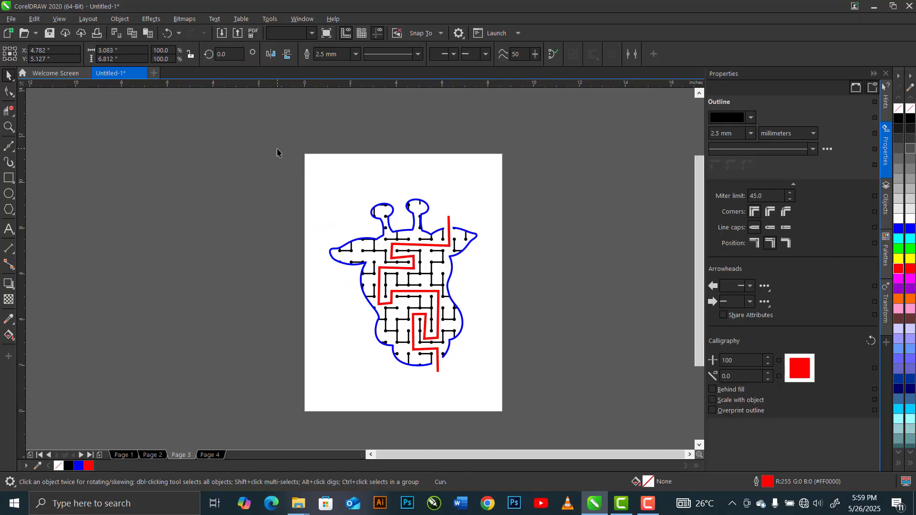
{"action": "key", "text": "ctrl+a"}
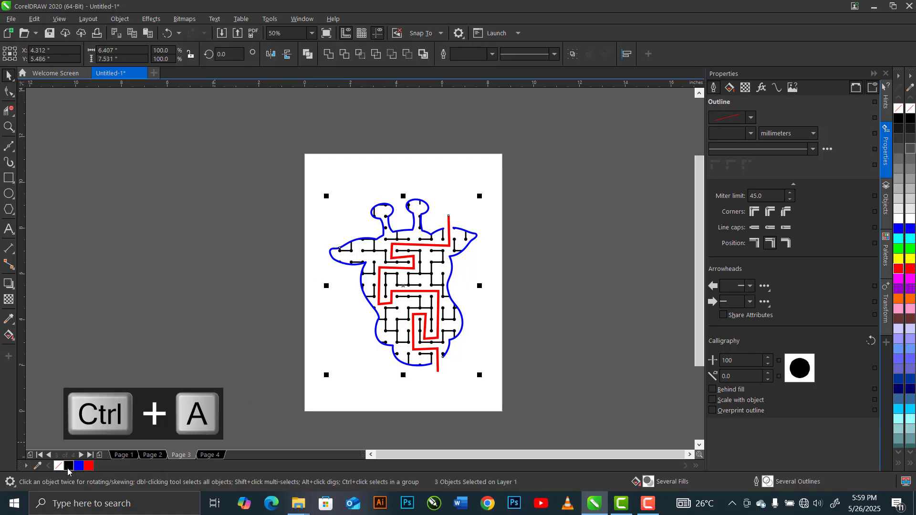
{"action": "right_click", "coordinate": [67, 472]}
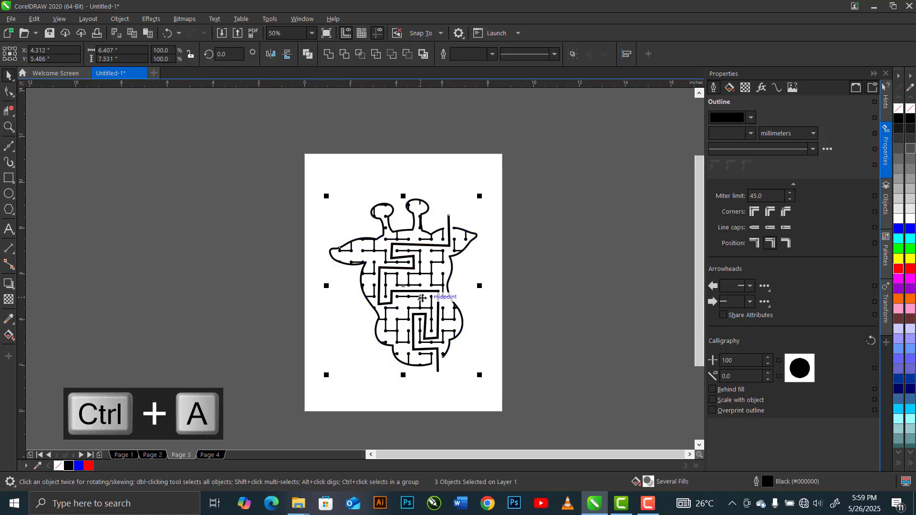
- Duplicate the complete giraffe maze and place the copy on the empty area left of the page
{"action": "key", "text": "ctrl+c"}
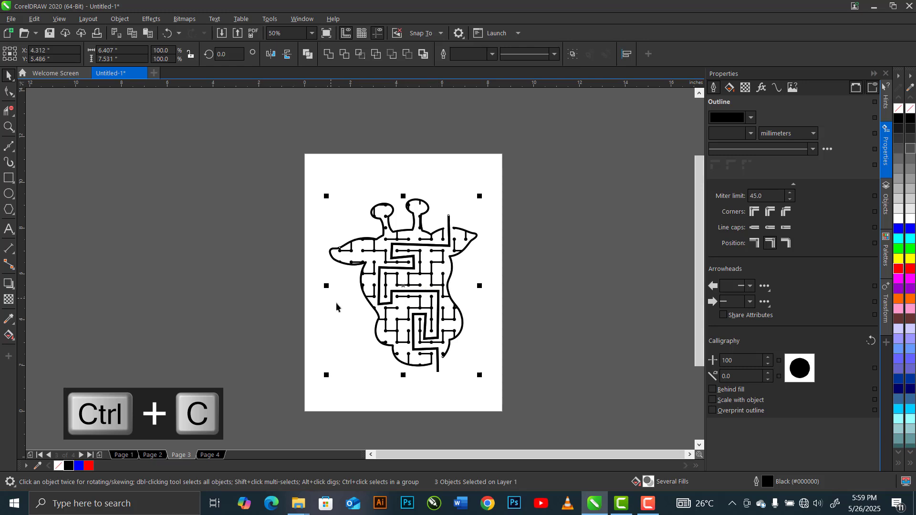
{"action": "key", "text": "ctrl+v"}
{"action": "left_click_drag", "start_coordinate": [396, 289], "coordinate": [189, 288]}
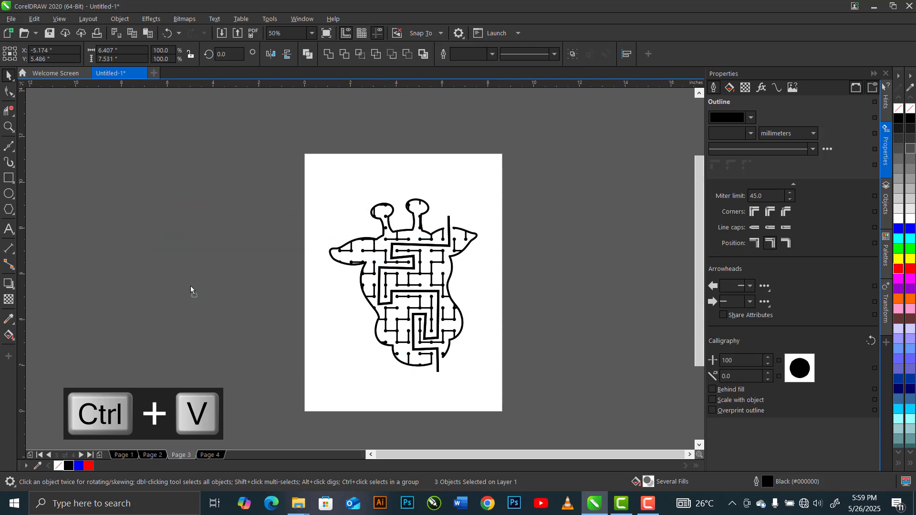
{"action": "left_click", "coordinate": [289, 199]}
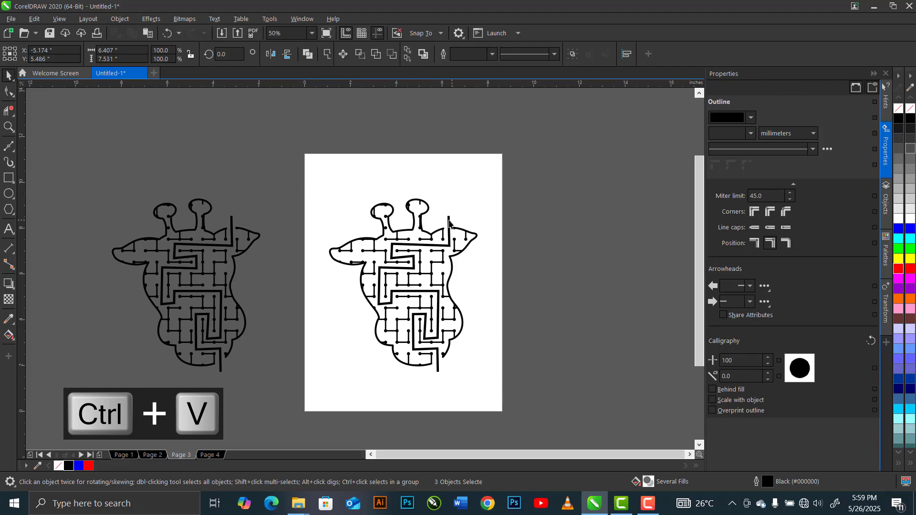
- Delete the solution path from the maze on the page and group the remaining outline and grid
{"action": "left_click", "coordinate": [440, 258]}
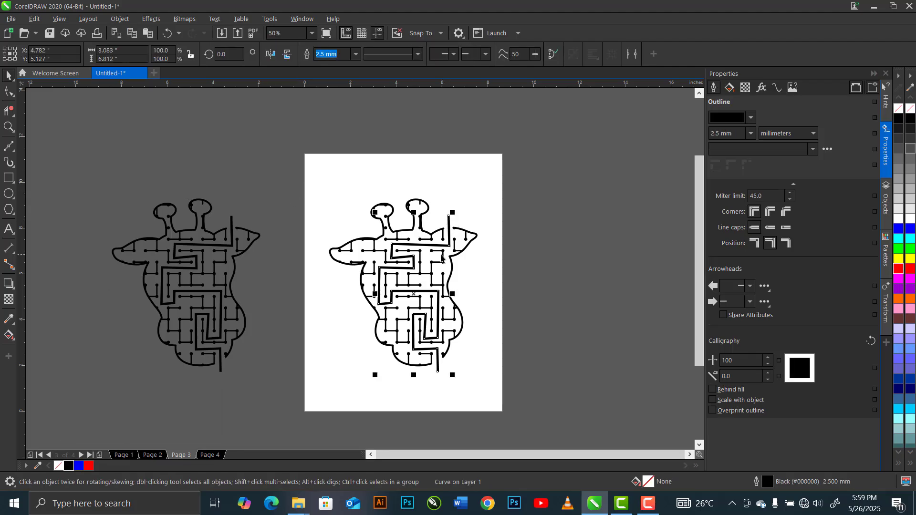
{"action": "key", "text": "Delete"}
{"action": "left_click_drag", "start_coordinate": [281, 137], "coordinate": [549, 410]}
{"action": "key", "text": "ctrl+g"}
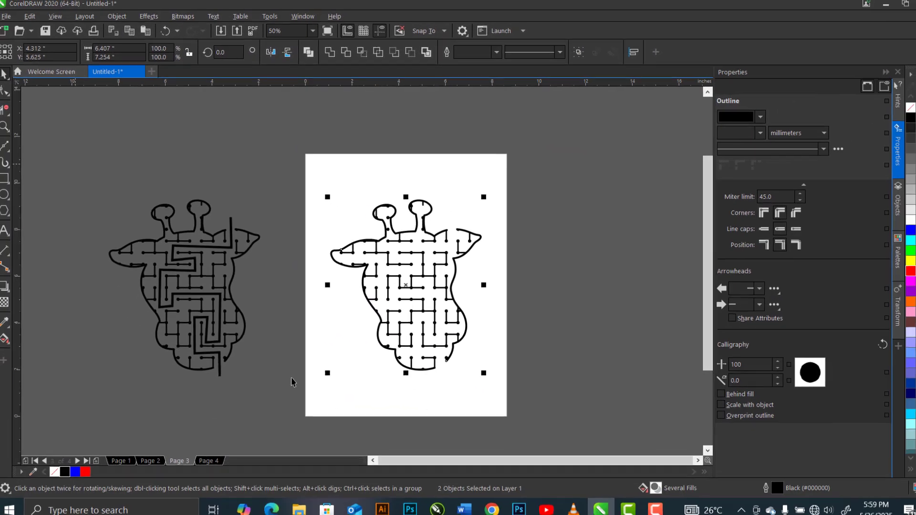
- Cut the solution path from the off-page copy and recolour the outlines of its silhouette and grid grey (#808080)
{"action": "left_click_drag", "start_coordinate": [41, 165], "coordinate": [232, 167]}
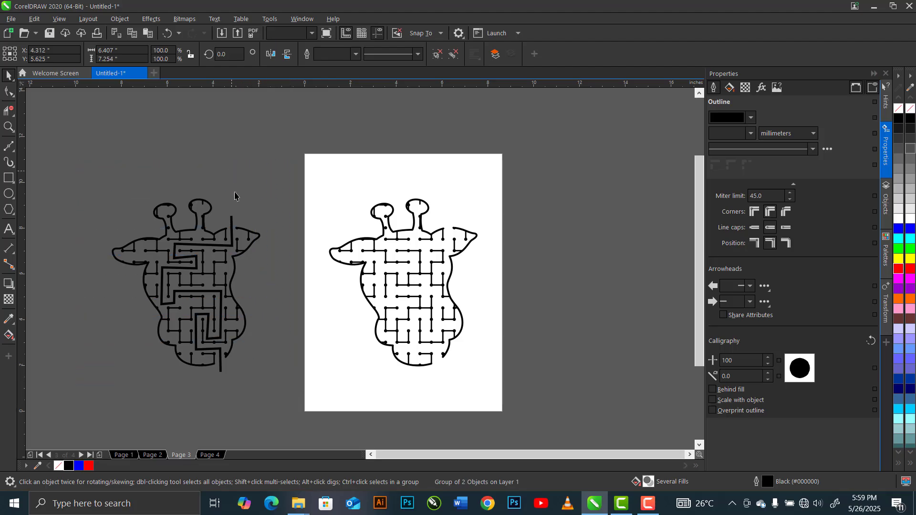
{"action": "left_click", "coordinate": [234, 261]}
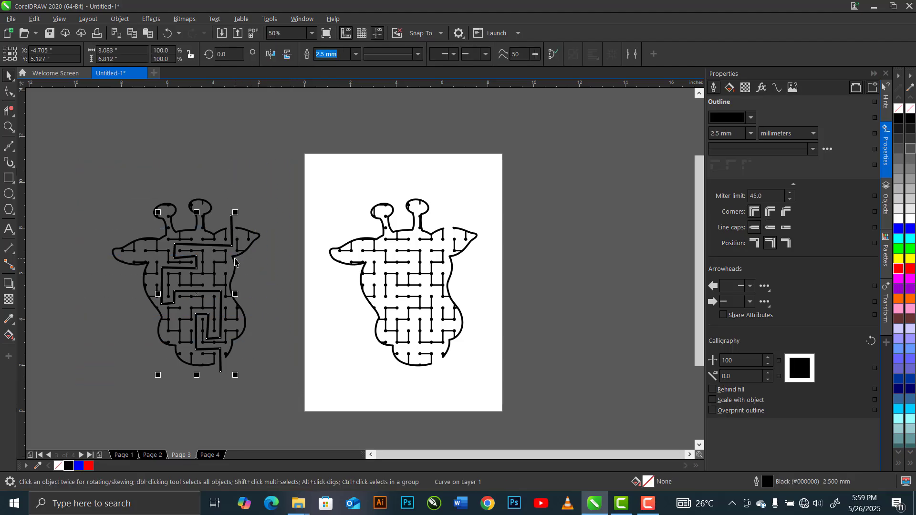
{"action": "key", "text": "ctrl+x"}
{"action": "left_click_drag", "start_coordinate": [75, 163], "coordinate": [306, 415]}
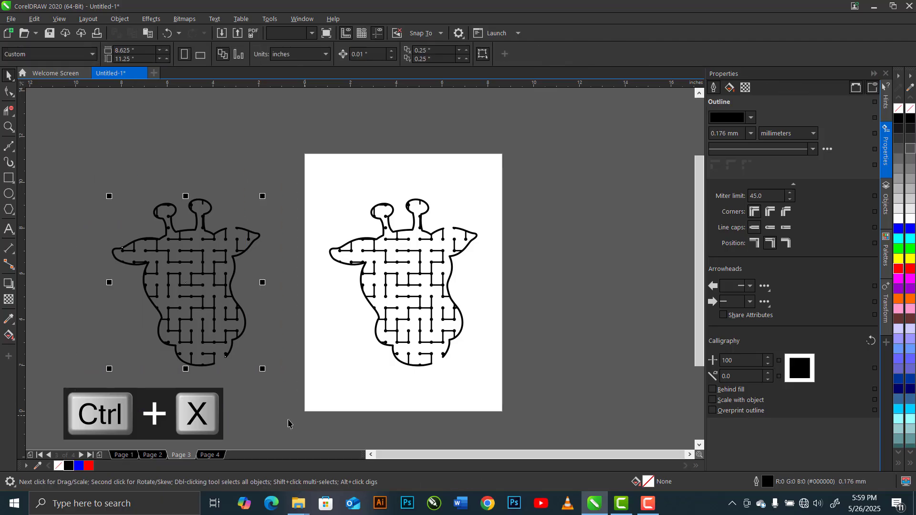
{"action": "right_click", "coordinate": [899, 170]}
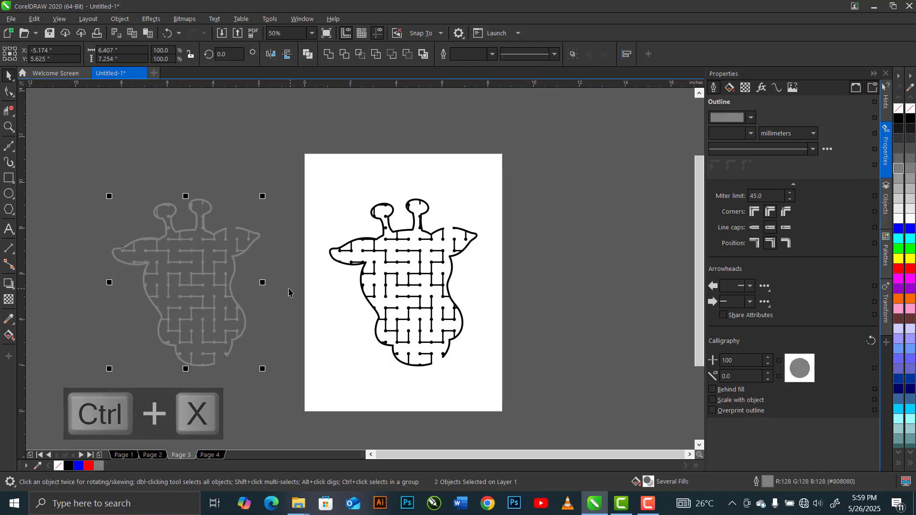
- Paste the black solution path back over the grey maze copy and group all three objects
{"action": "key", "text": "ctrl+v"}
{"action": "left_click_drag", "start_coordinate": [66, 159], "coordinate": [307, 415]}
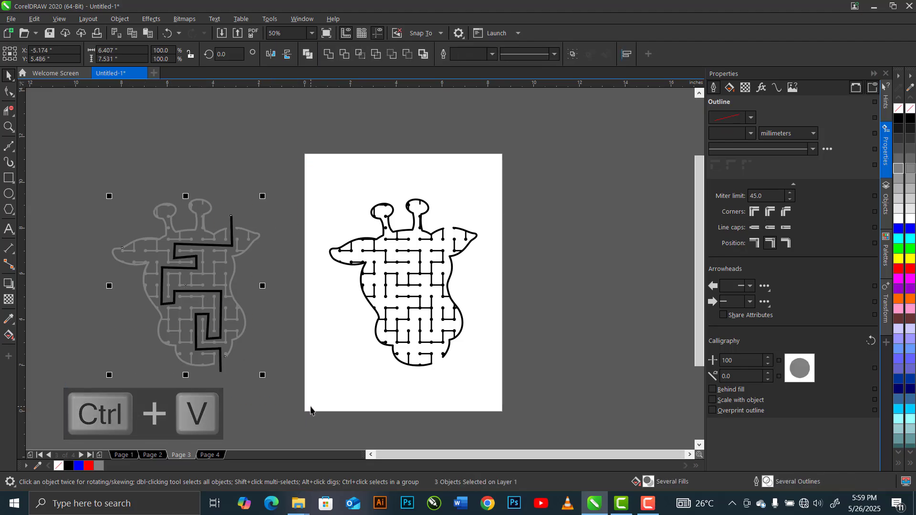
{"action": "key", "text": "ctrl+g"}
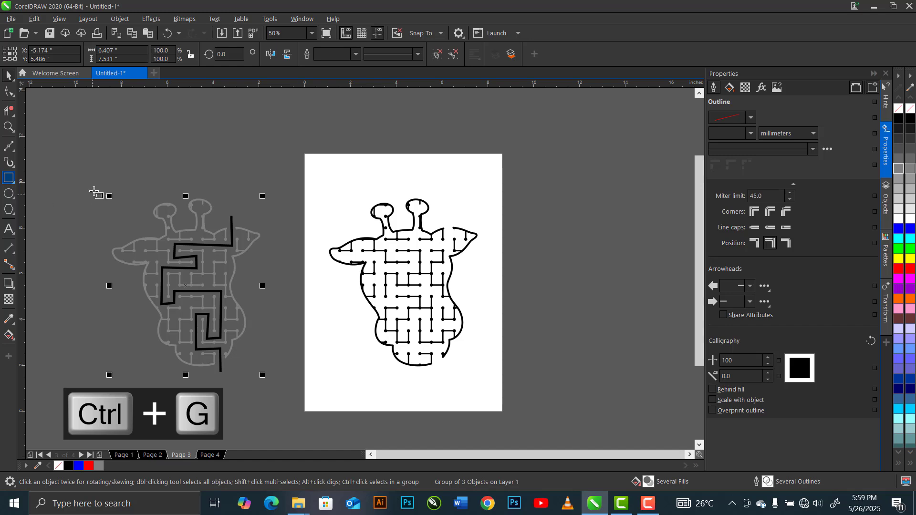
- Draw a rectangle about 8.2 by 9.2 inches around the grey solution copy, fill it white and send it to the back
{"action": "left_click_drag", "start_coordinate": [95, 183], "coordinate": [283, 393]}
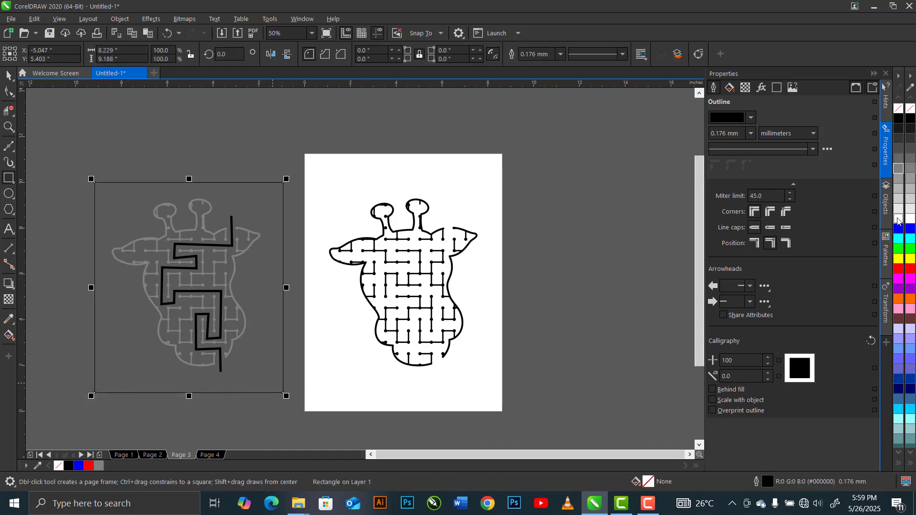
{"action": "left_click", "coordinate": [899, 220]}
{"action": "key", "text": "shift+Page_Down"}
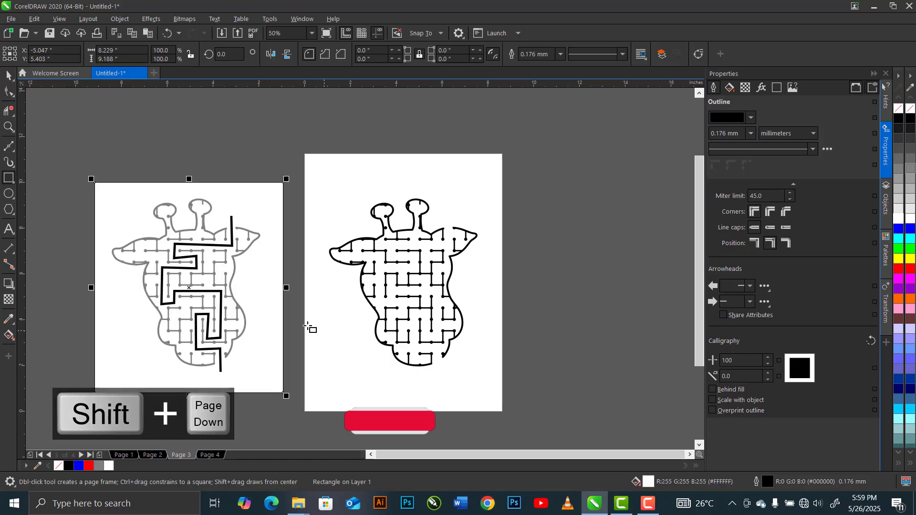